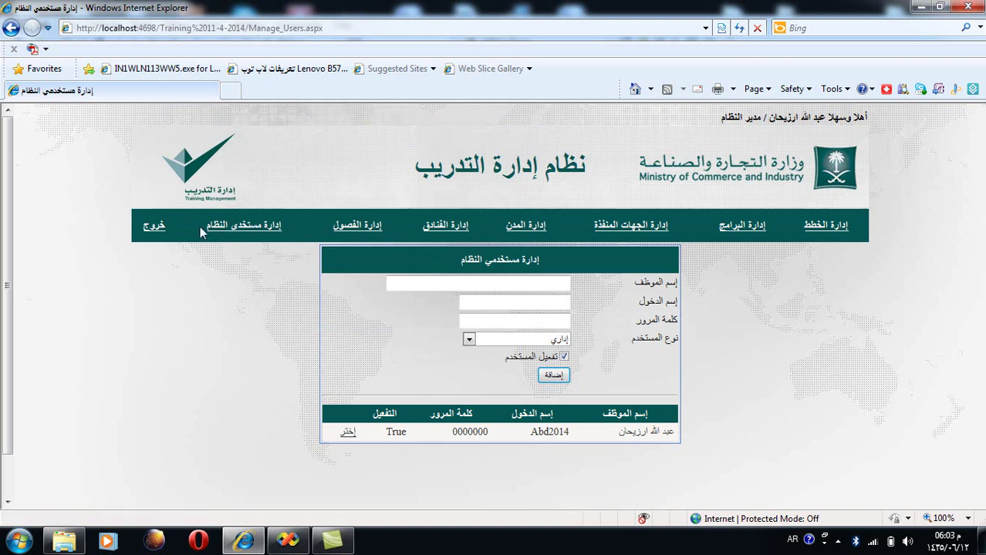
Step: Sign out of the administrator session and log back in with the user's login name and password
{"action": "scroll", "coordinate": [154, 265], "scroll_direction": "down", "scroll_amount": 2}
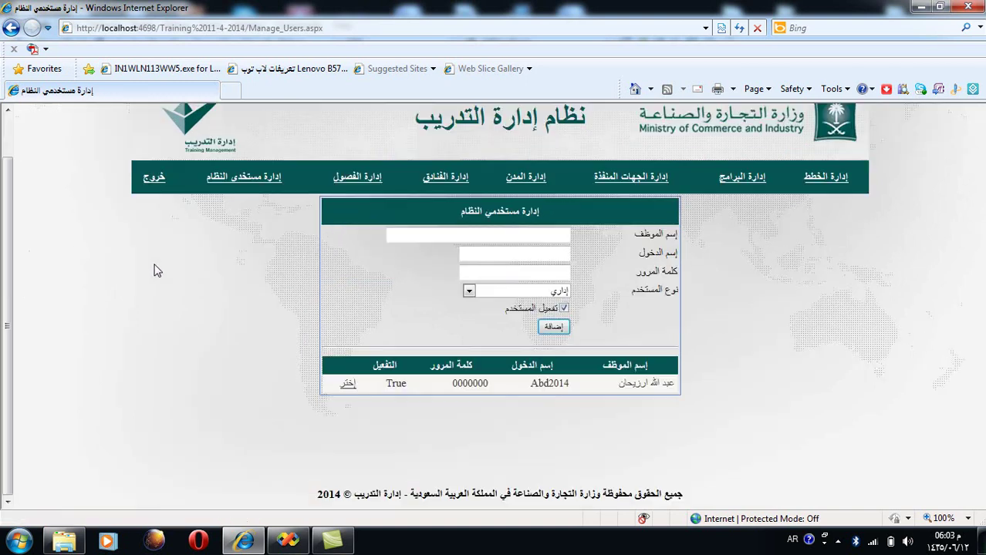
{"action": "scroll", "coordinate": [153, 271], "scroll_direction": "up", "scroll_amount": 2}
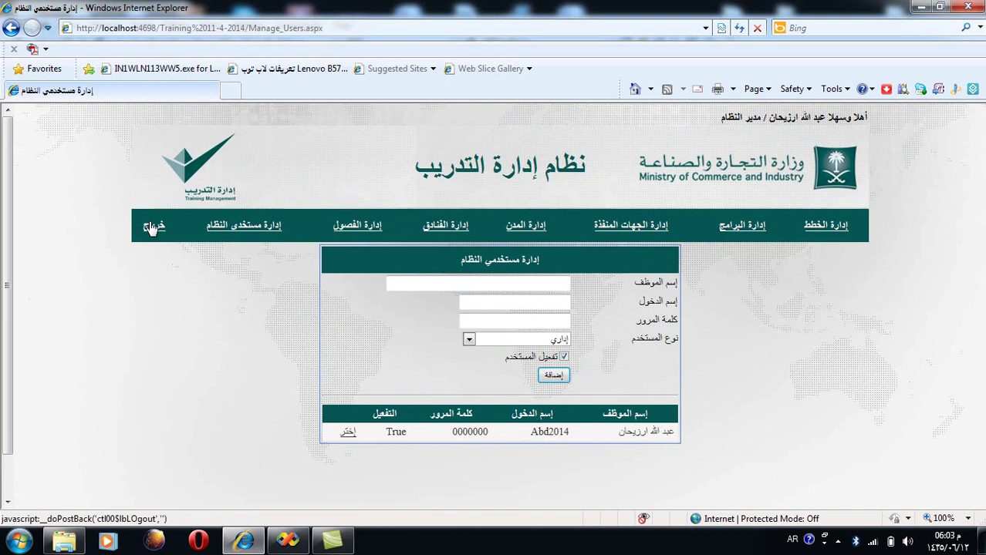
{"action": "left_click", "coordinate": [149, 229]}
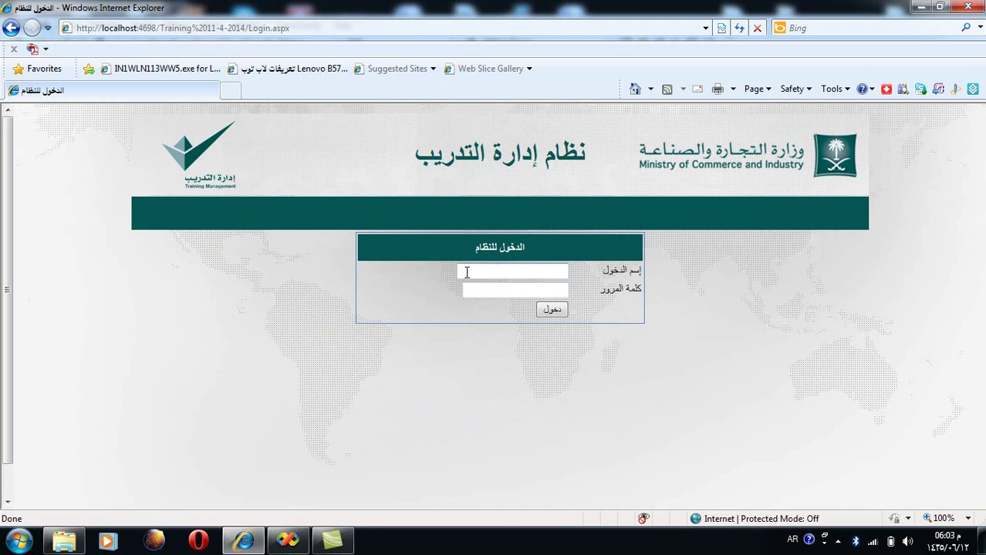
{"action": "key", "text": "alt+shift"}
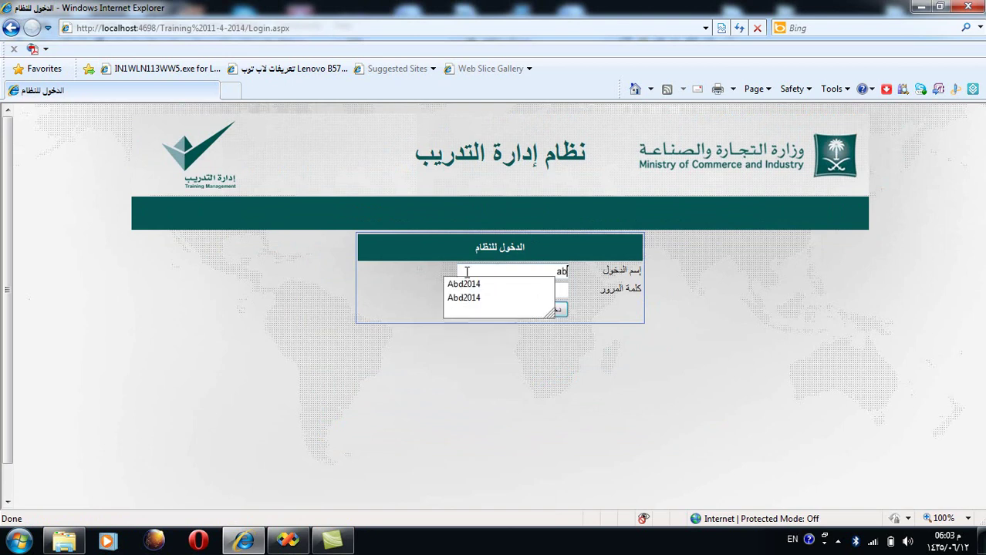
{"action": "key", "text": "Tab"}
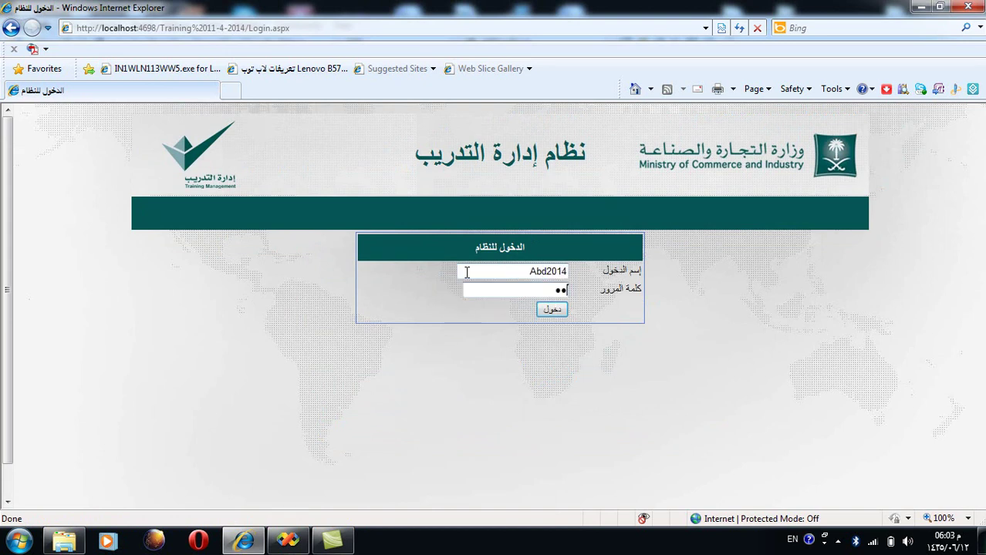
{"action": "key", "text": "Return"}
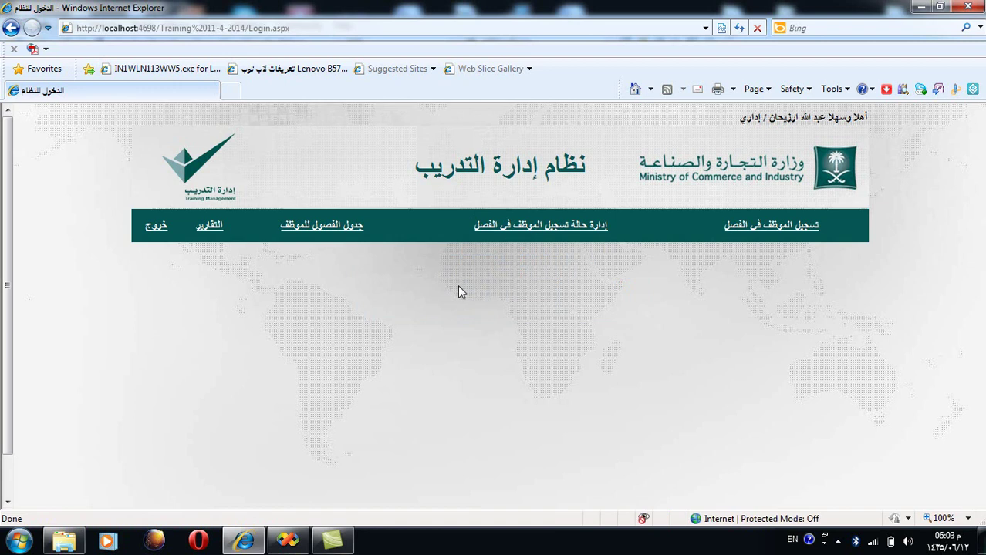
Step: On employee class registration, choose the الدورات العامة plan and the مهارات التعامل مع المراجعين program
{"action": "left_click", "coordinate": [760, 232]}
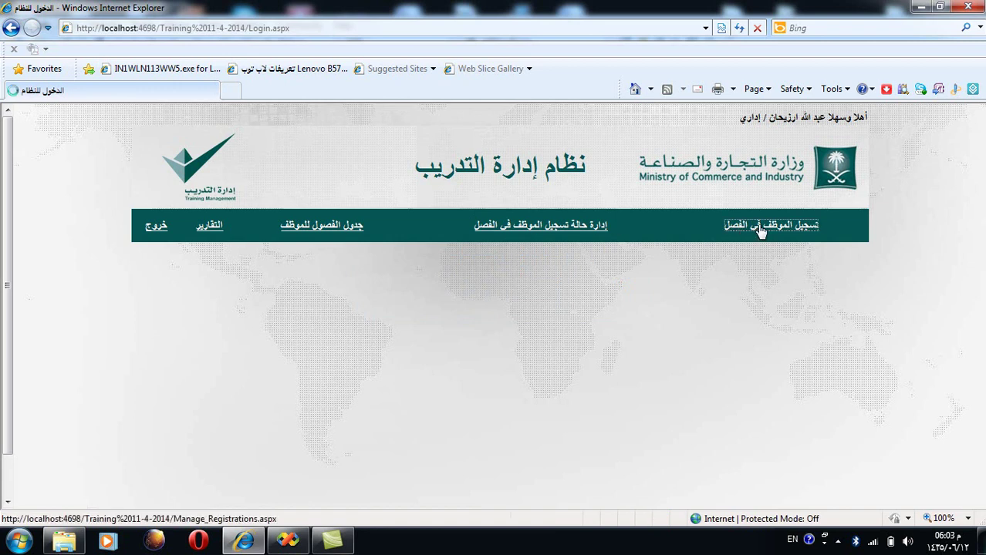
{"action": "scroll", "coordinate": [744, 230], "scroll_direction": "down", "scroll_amount": 2}
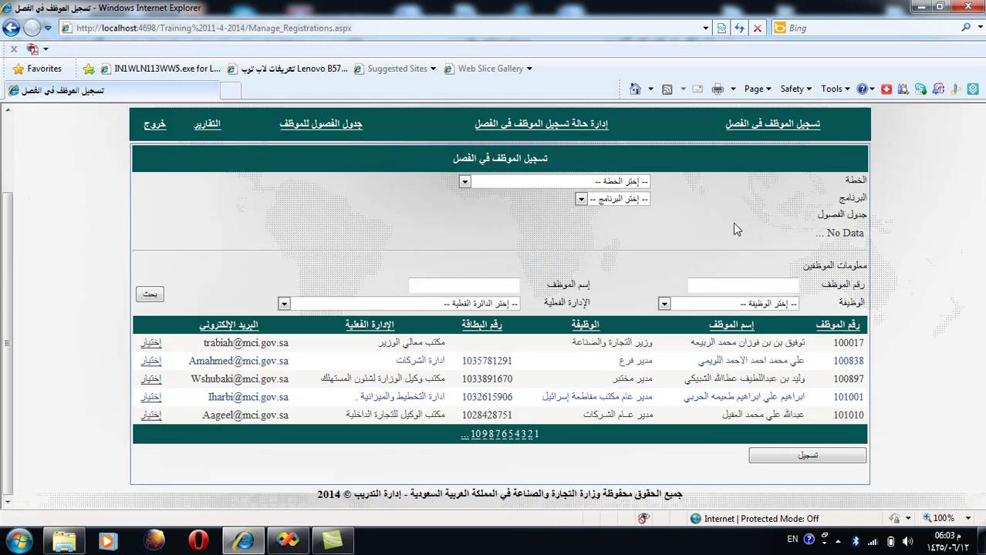
{"action": "left_click", "coordinate": [641, 182]}
{"action": "left_click", "coordinate": [620, 208]}
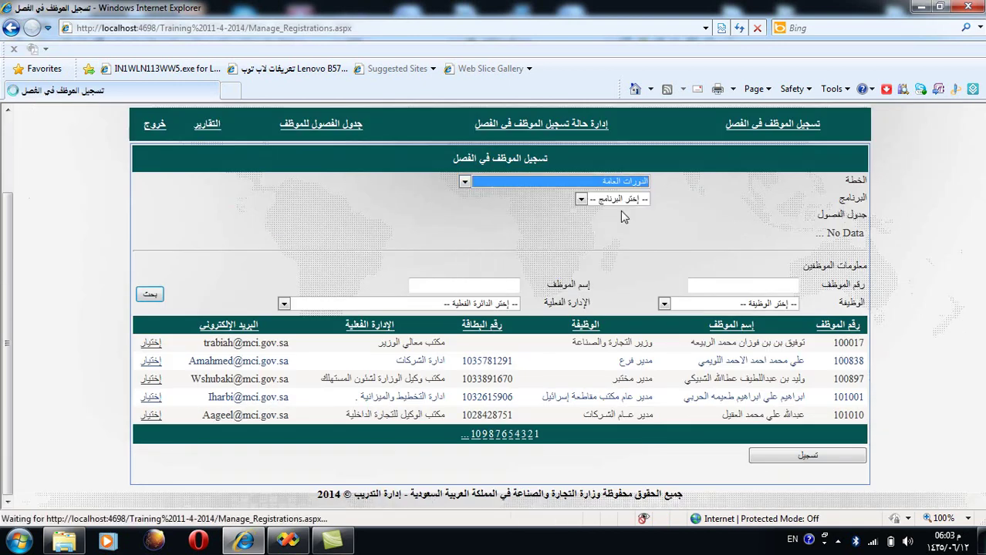
{"action": "left_click", "coordinate": [628, 200]}
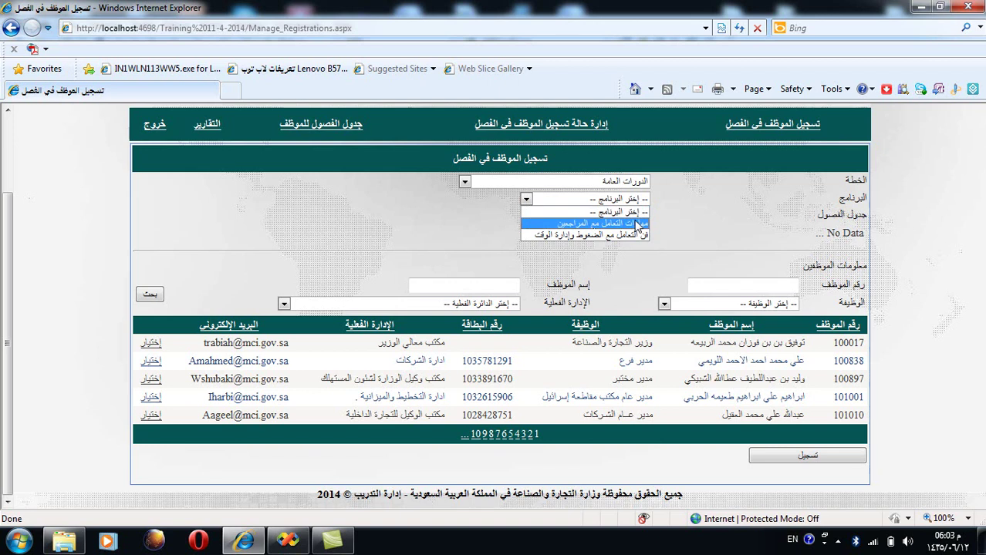
{"action": "left_click", "coordinate": [636, 223]}
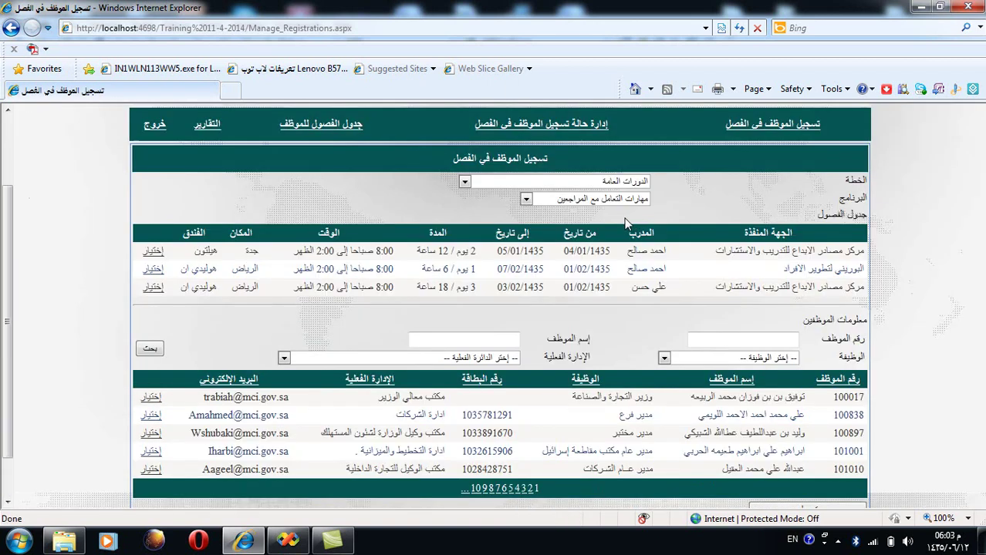
Step: Pick the first class, held in Jeddah, and look over the employee name, job and department filters
{"action": "scroll", "coordinate": [627, 220], "scroll_direction": "down", "scroll_amount": 2}
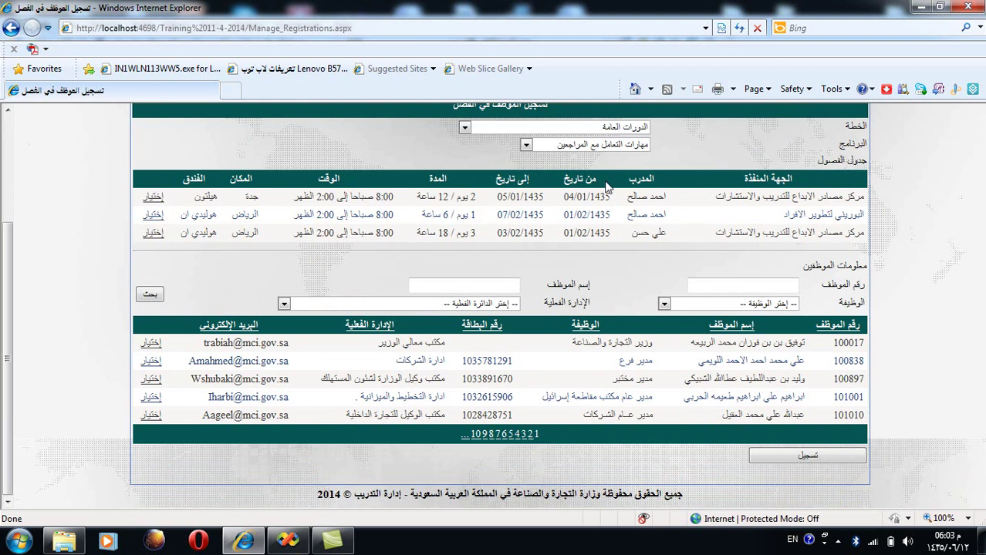
{"action": "left_click", "coordinate": [152, 197]}
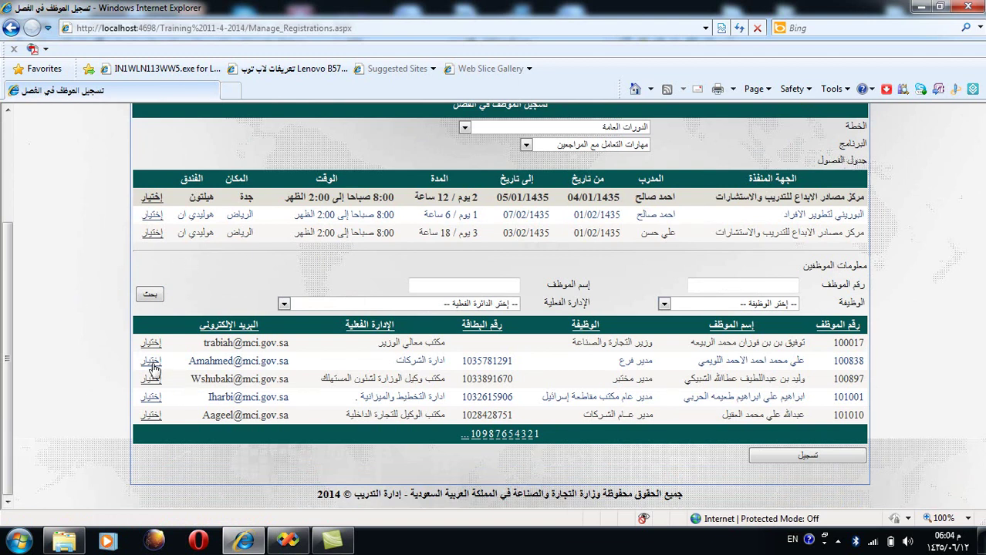
{"action": "left_click", "coordinate": [151, 403]}
{"action": "left_click", "coordinate": [491, 286]}
{"action": "left_click", "coordinate": [700, 305]}
{"action": "left_click", "coordinate": [501, 287]}
{"action": "left_click", "coordinate": [480, 304]}
{"action": "left_click", "coordinate": [622, 275]}
Step: Search by the last employee's copied number, select them and register them in the Jeddah class
{"action": "double_click", "coordinate": [848, 415]}
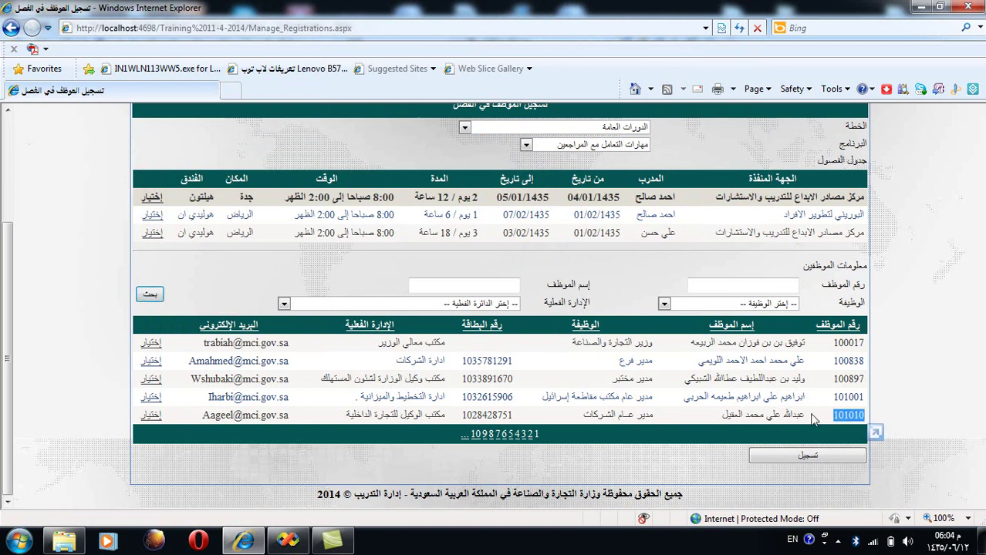
{"action": "left_click", "coordinate": [764, 284]}
{"action": "type", "text": "١٠١٠١٠"}
{"action": "left_click", "coordinate": [150, 294]}
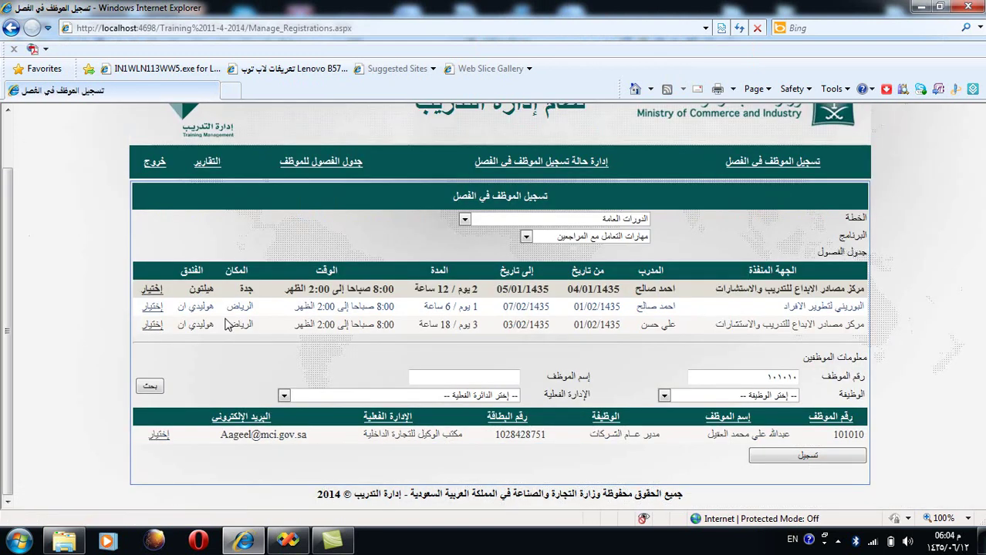
{"action": "left_click", "coordinate": [155, 435]}
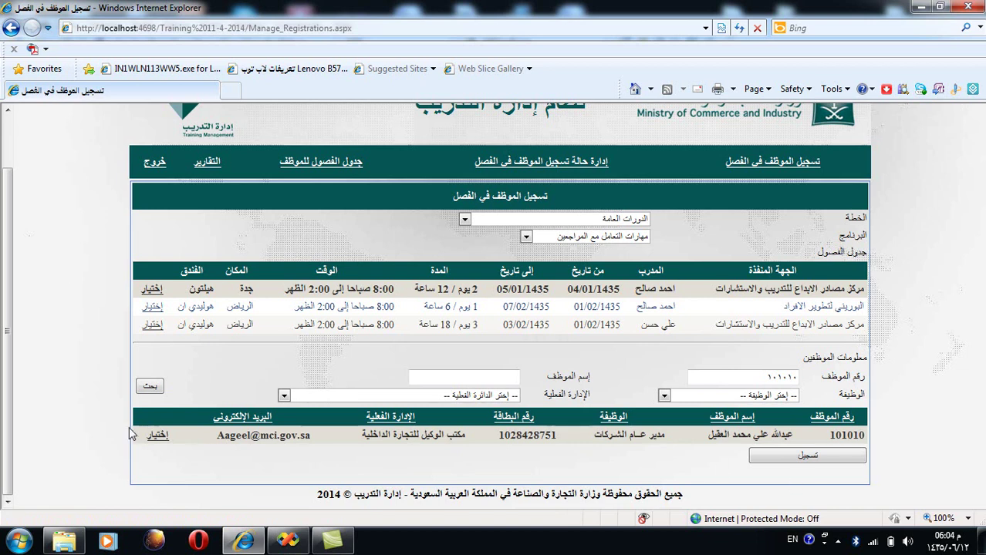
{"action": "left_click", "coordinate": [775, 461]}
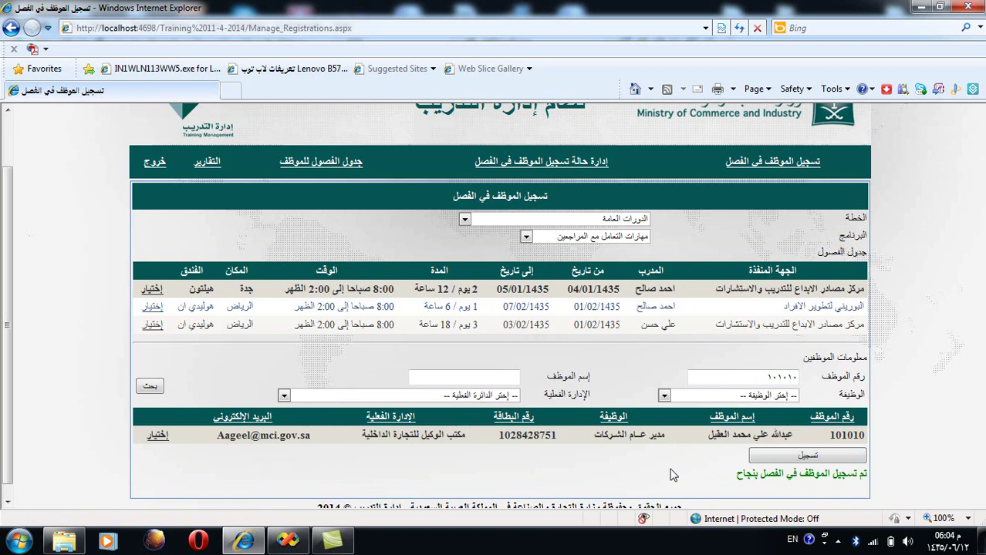
Step: Register the same employee again and confirm the red already-registered warning appears
{"action": "left_click", "coordinate": [771, 459]}
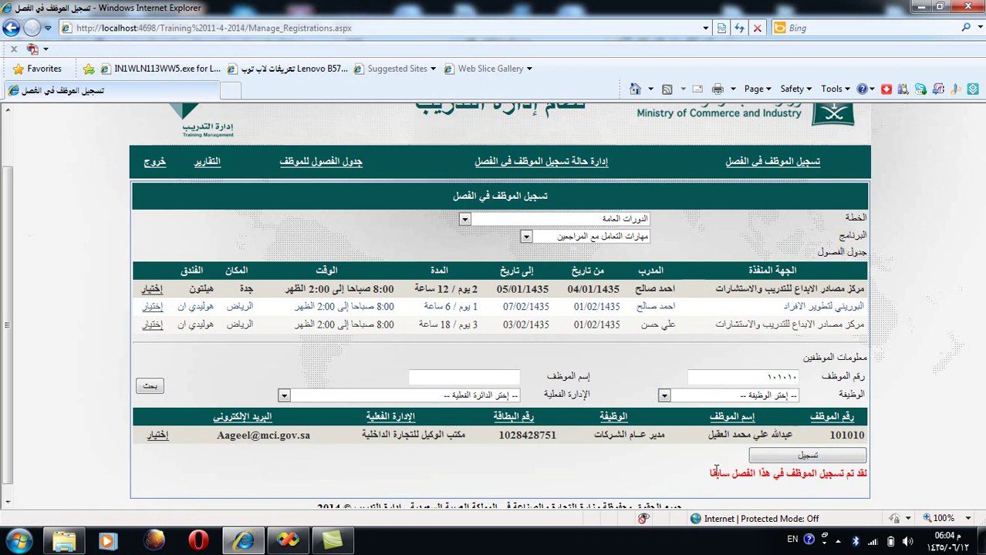
{"action": "left_click_drag", "start_coordinate": [714, 474], "coordinate": [860, 476]}
{"action": "left_click", "coordinate": [811, 489]}
{"action": "scroll", "coordinate": [506, 475], "scroll_direction": "up", "scroll_amount": 1}
{"action": "scroll", "coordinate": [502, 474], "scroll_direction": "down", "scroll_amount": 2}
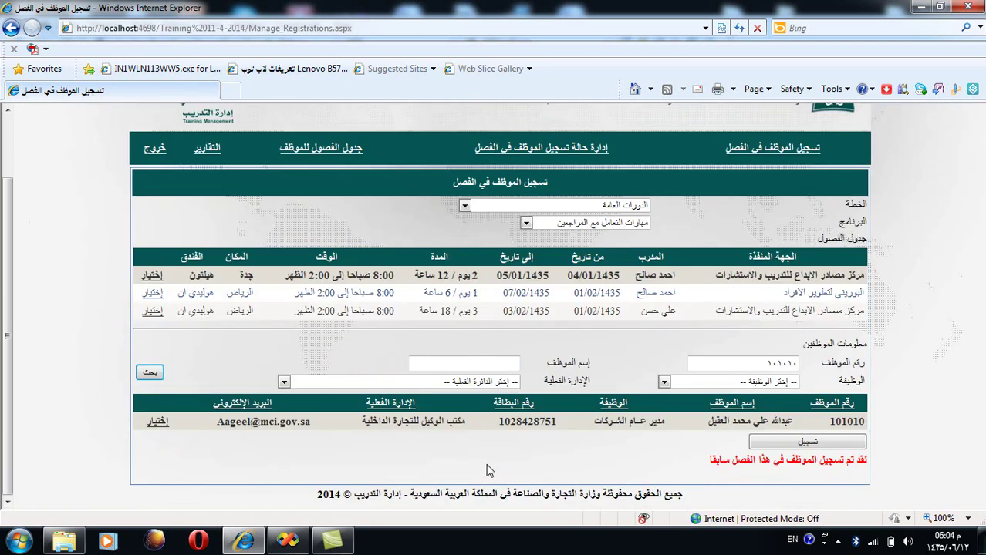
{"action": "scroll", "coordinate": [487, 467], "scroll_direction": "up", "scroll_amount": 2}
Step: On registration status management, choose the الدورات العامة plan and مهارات التعامل مع المراجعين program
{"action": "left_click", "coordinate": [585, 231]}
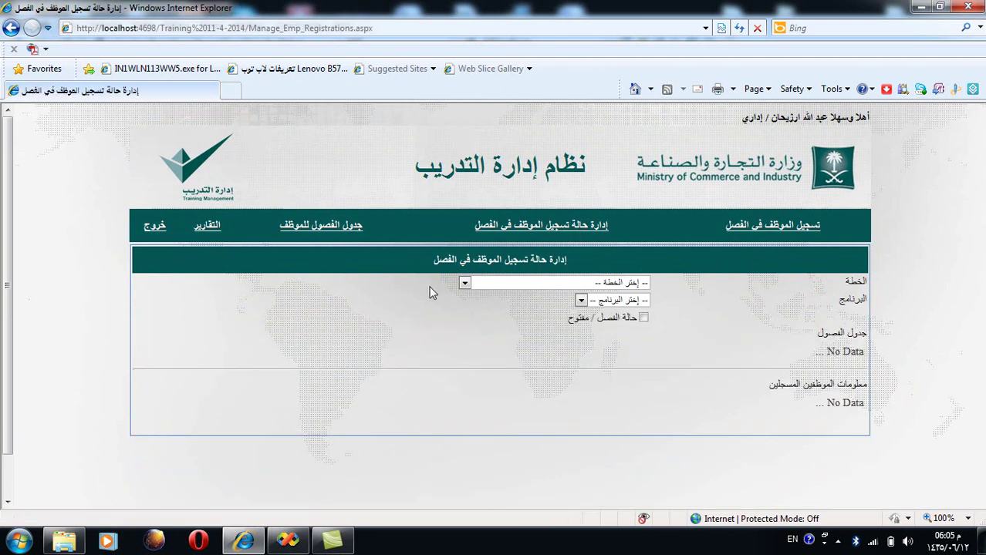
{"action": "left_click", "coordinate": [538, 284]}
{"action": "left_click", "coordinate": [277, 293]}
{"action": "left_click", "coordinate": [590, 289]}
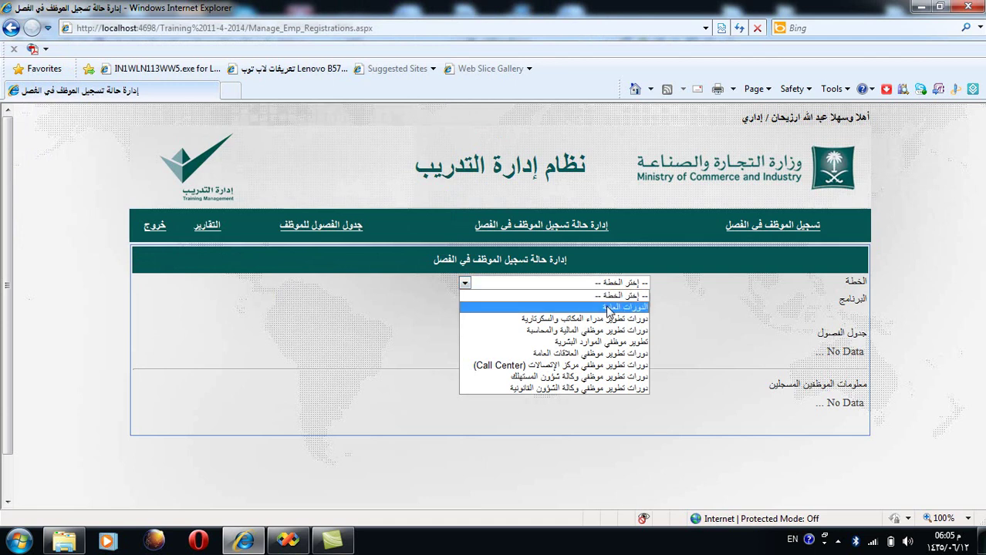
{"action": "left_click", "coordinate": [610, 308]}
{"action": "left_click", "coordinate": [615, 300]}
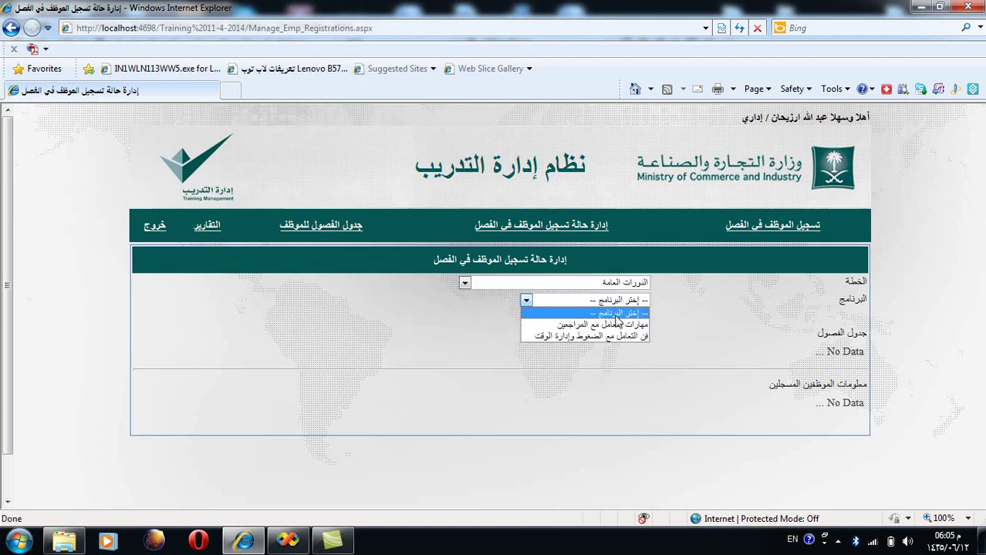
{"action": "left_click", "coordinate": [617, 325]}
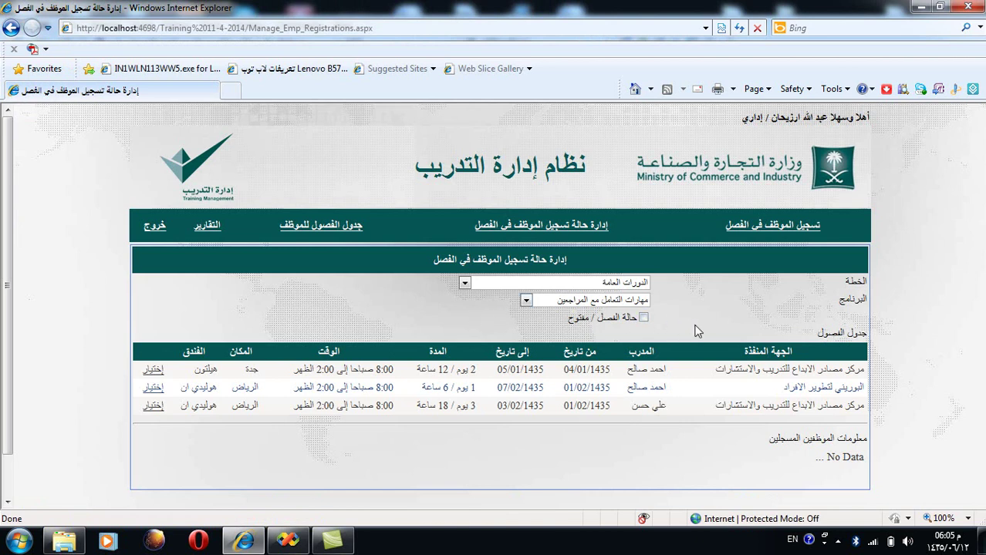
Step: Keep open classes shown and list the employees registered in the first Jeddah class
{"action": "left_click", "coordinate": [644, 318]}
{"action": "left_click", "coordinate": [644, 318]}
{"action": "left_click", "coordinate": [152, 371]}
{"action": "scroll", "coordinate": [888, 375], "scroll_direction": "down", "scroll_amount": 2}
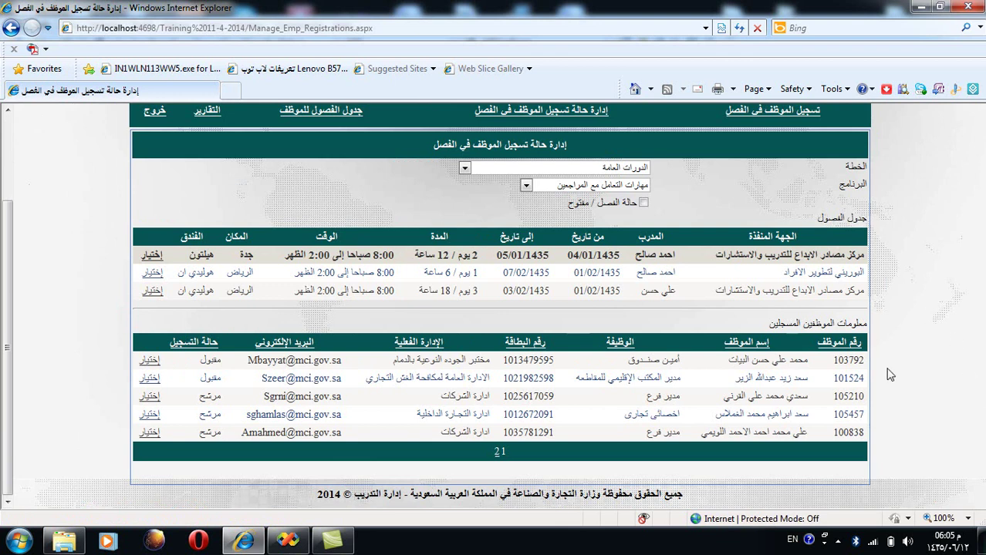
{"action": "double_click", "coordinate": [208, 341]}
{"action": "left_click", "coordinate": [104, 347]}
Step: Select the first registered employee and set their registration status to مرشح
{"action": "left_click", "coordinate": [150, 361]}
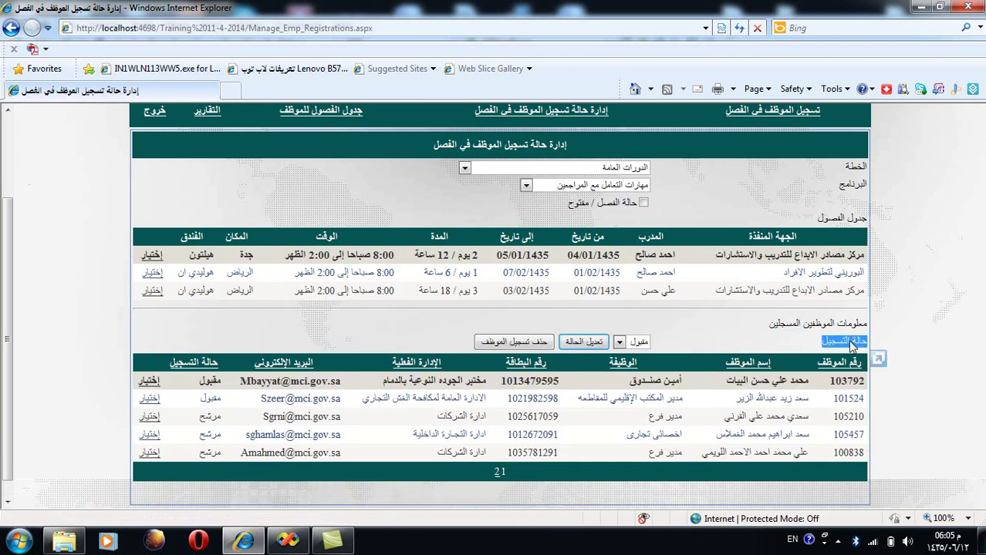
{"action": "left_click", "coordinate": [619, 342]}
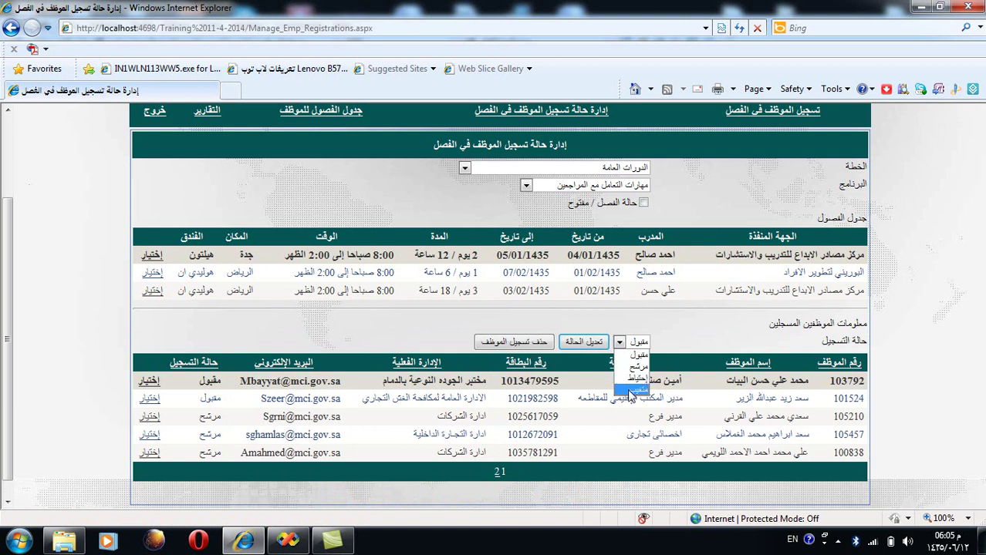
{"action": "left_click", "coordinate": [701, 347]}
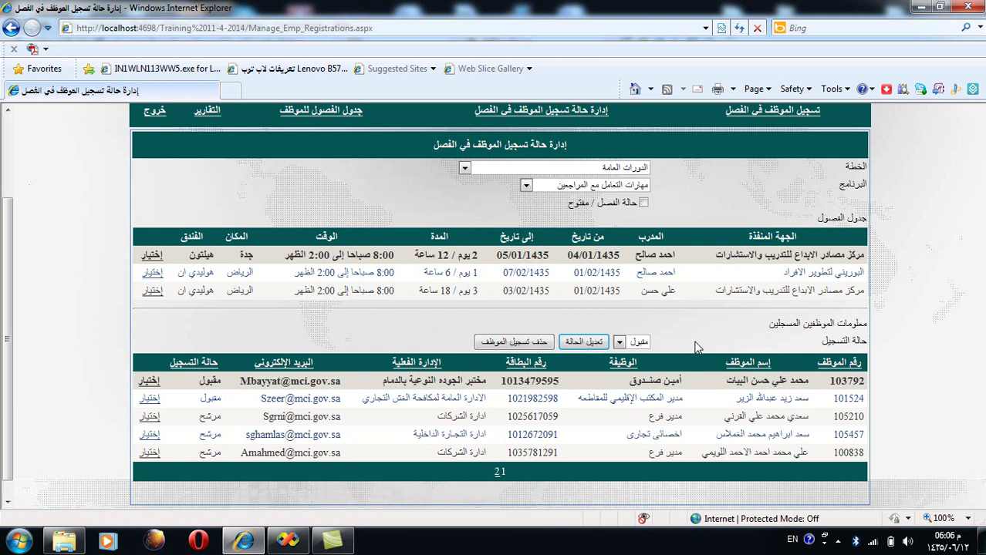
{"action": "left_click", "coordinate": [632, 343]}
{"action": "left_click", "coordinate": [620, 367]}
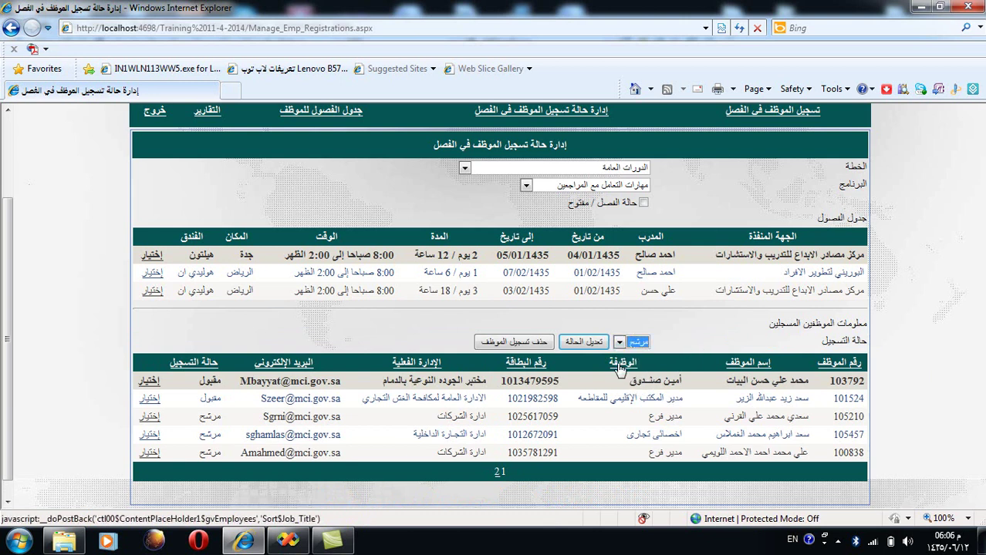
{"action": "left_click", "coordinate": [634, 343]}
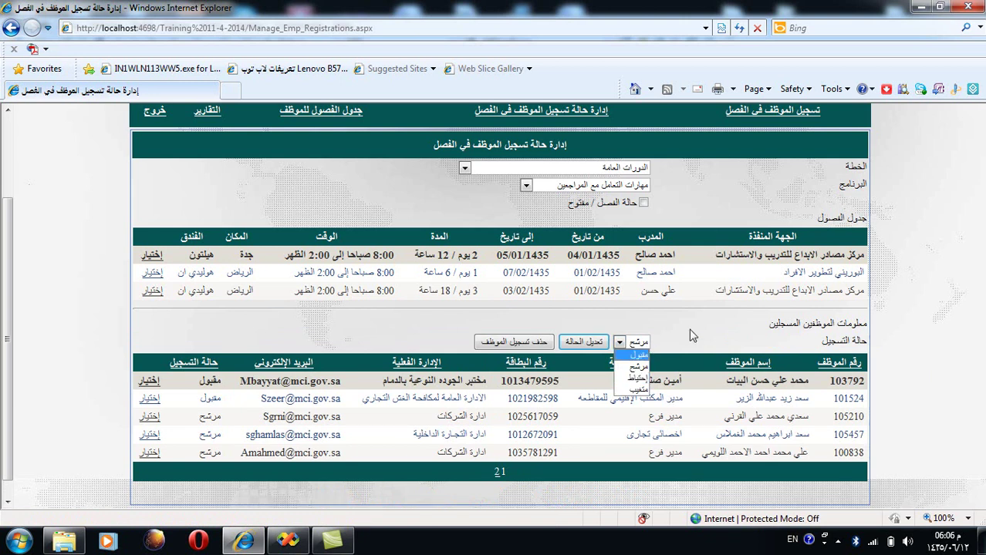
{"action": "left_click", "coordinate": [695, 334]}
{"action": "left_click", "coordinate": [646, 344]}
{"action": "left_click", "coordinate": [632, 368]}
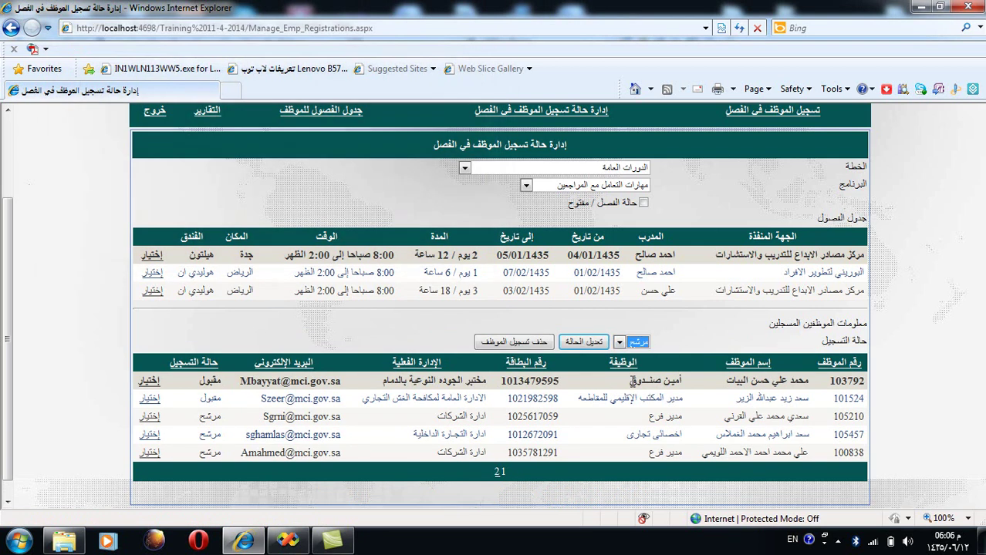
{"action": "left_click", "coordinate": [641, 343]}
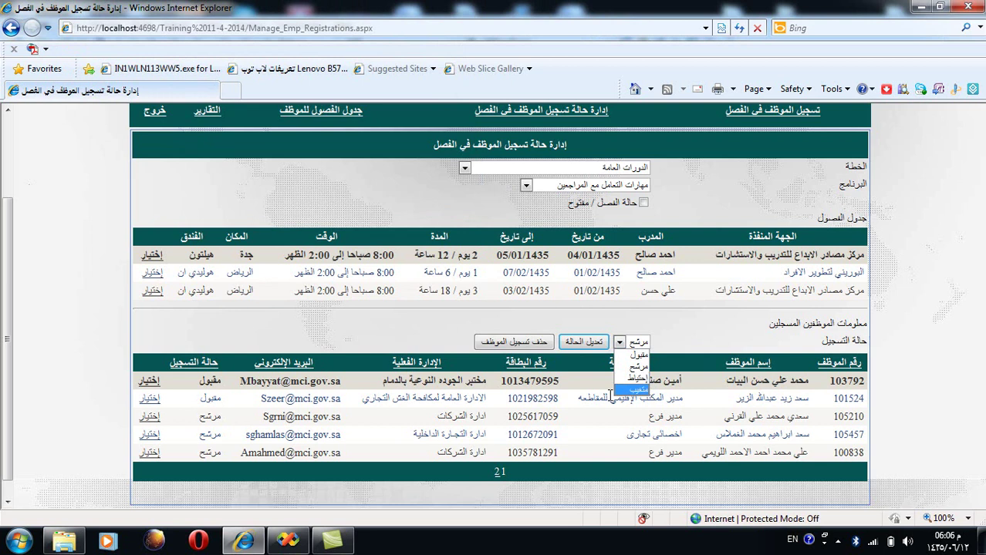
{"action": "left_click", "coordinate": [694, 339]}
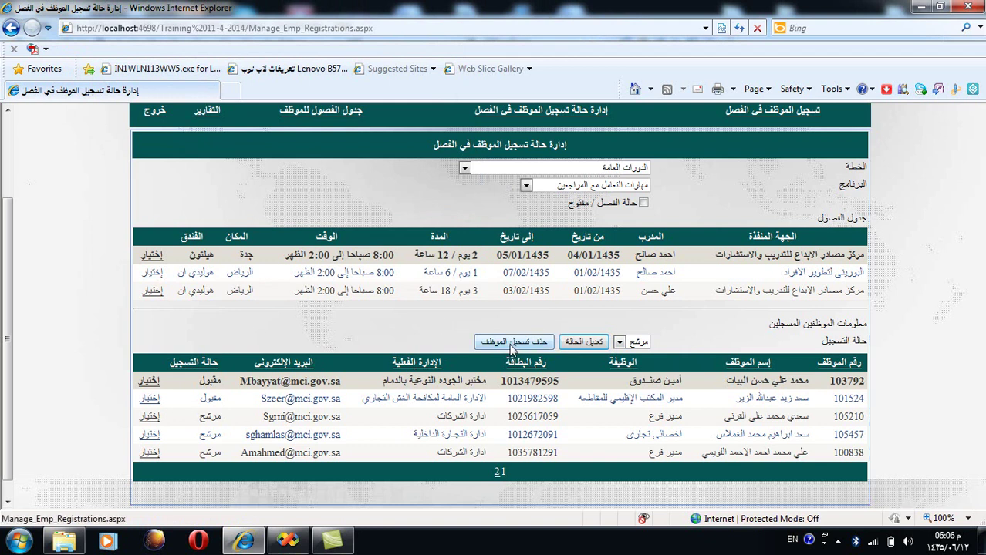
Step: Delete that employee's class registration and go to the employee class schedule page
{"action": "left_click", "coordinate": [511, 344]}
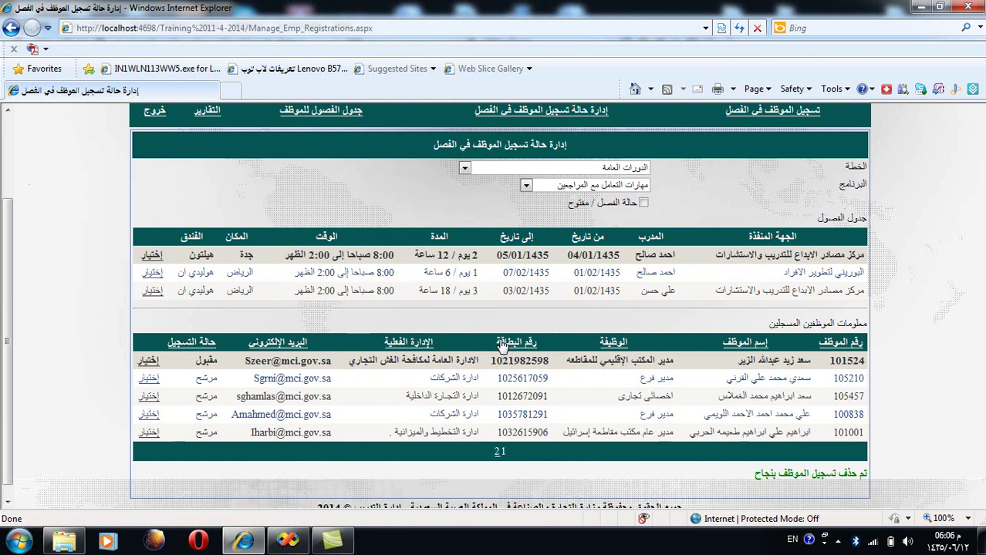
{"action": "scroll", "coordinate": [497, 351], "scroll_direction": "up", "scroll_amount": 3}
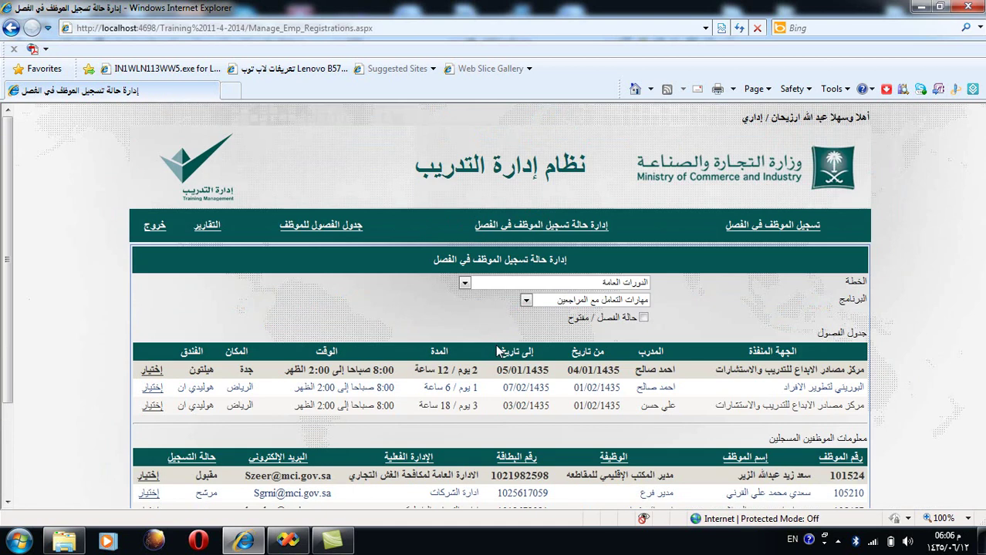
{"action": "left_click", "coordinate": [322, 231]}
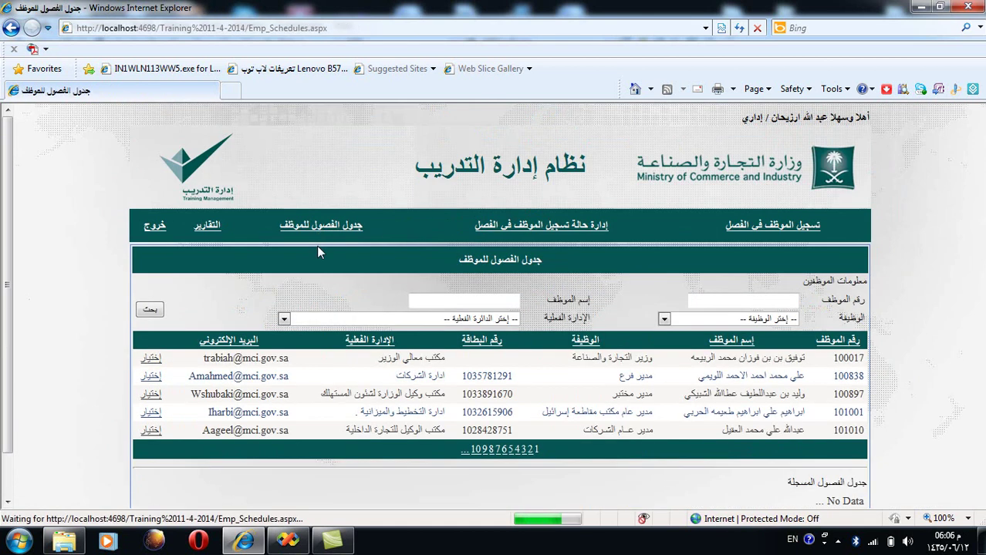
Step: Search the employee schedule page by a typed employee number
{"action": "scroll", "coordinate": [316, 250], "scroll_direction": "down", "scroll_amount": 1}
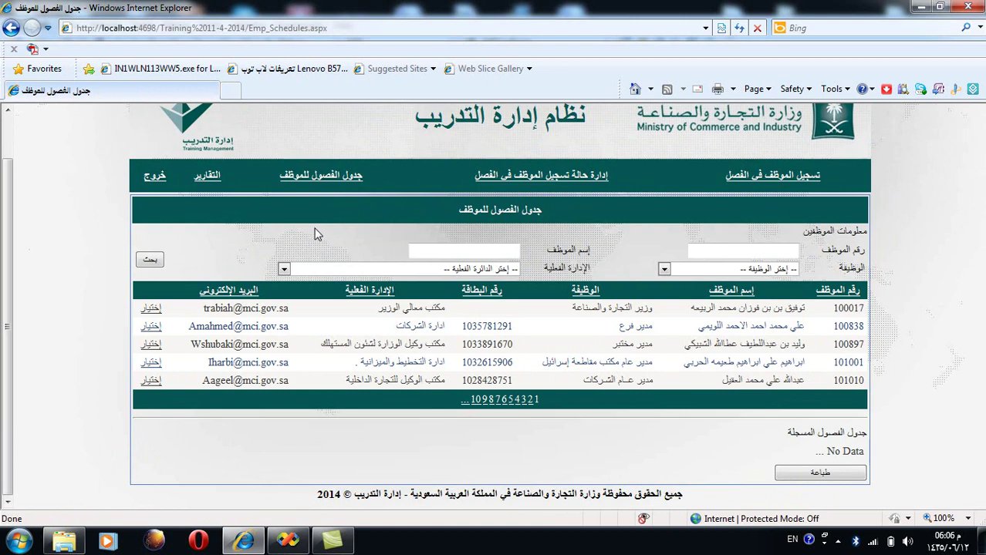
{"action": "left_click", "coordinate": [713, 253]}
{"action": "type", "text": "101010"}
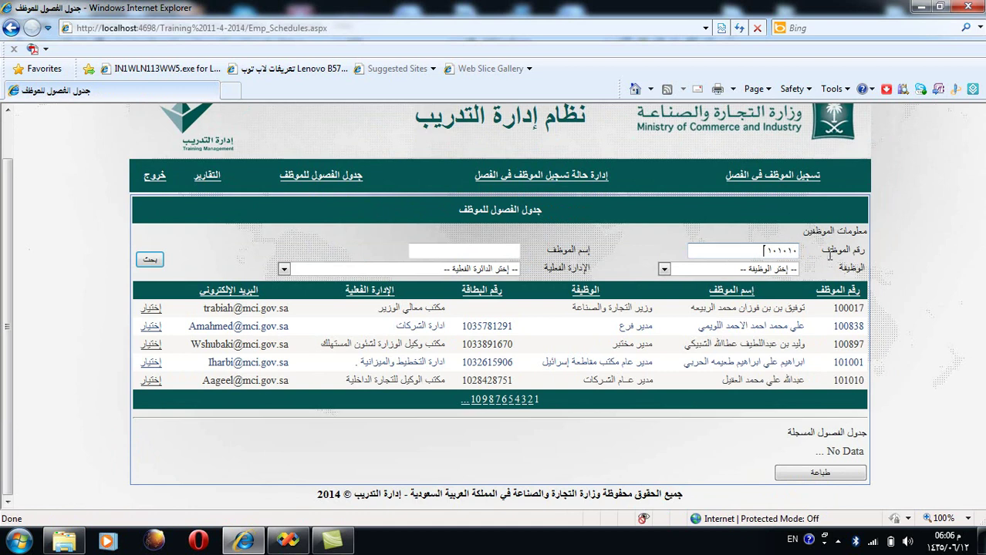
{"action": "left_click", "coordinate": [473, 249]}
{"action": "left_click", "coordinate": [150, 260]}
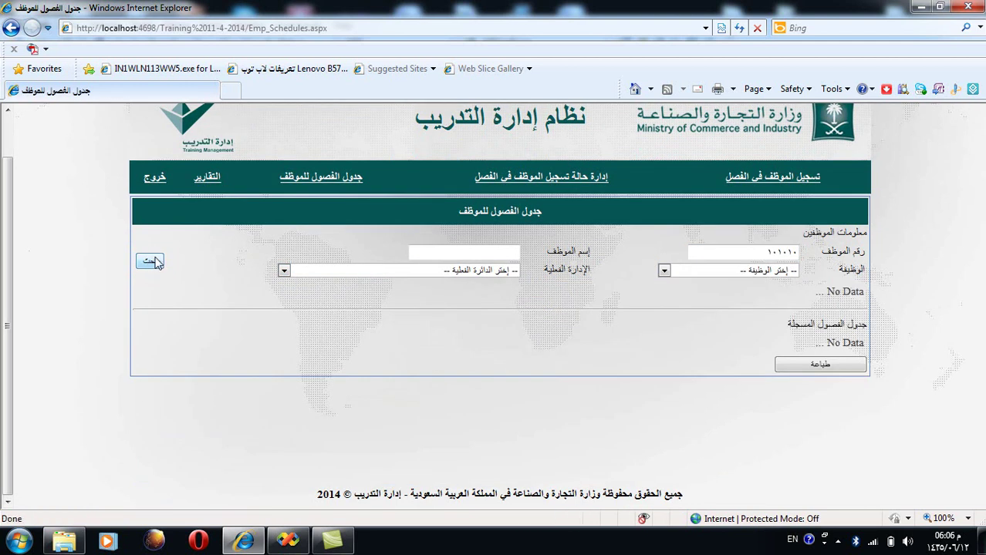
{"action": "double_click", "coordinate": [785, 254]}
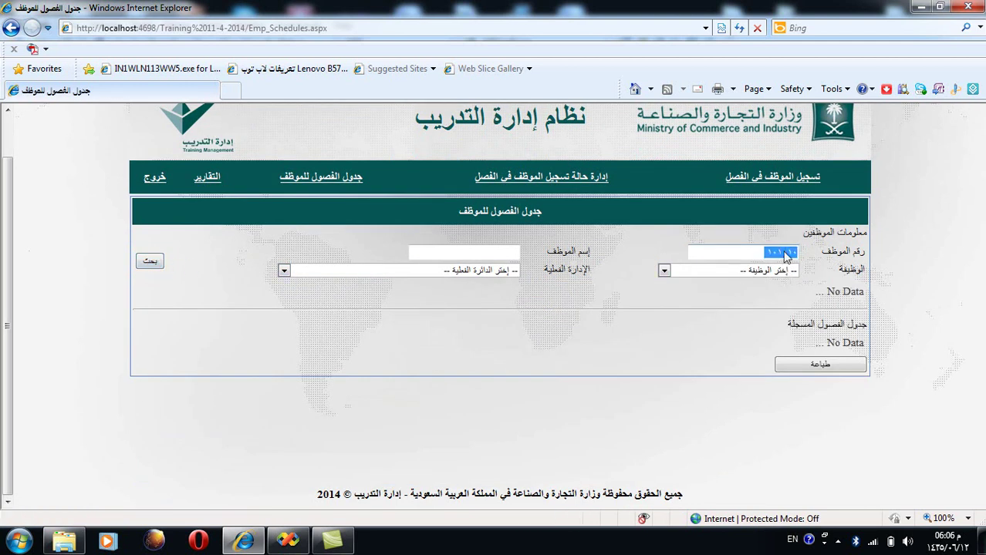
{"action": "key", "text": "Return"}
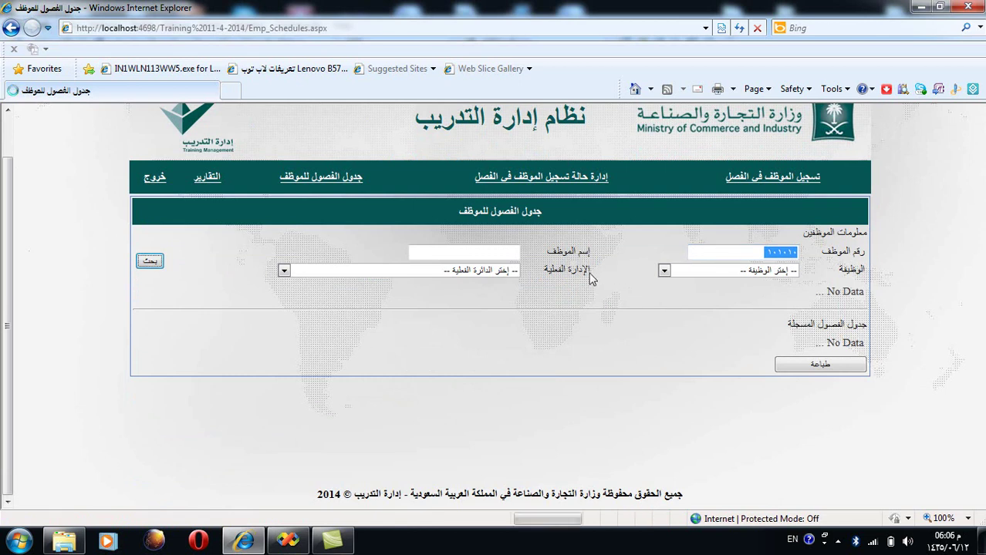
Step: Clear the filter to list all employees, then search by the last employee's number from the table
{"action": "double_click", "coordinate": [738, 252]}
{"action": "key", "text": "BackSpace"}
{"action": "left_click", "coordinate": [154, 262]}
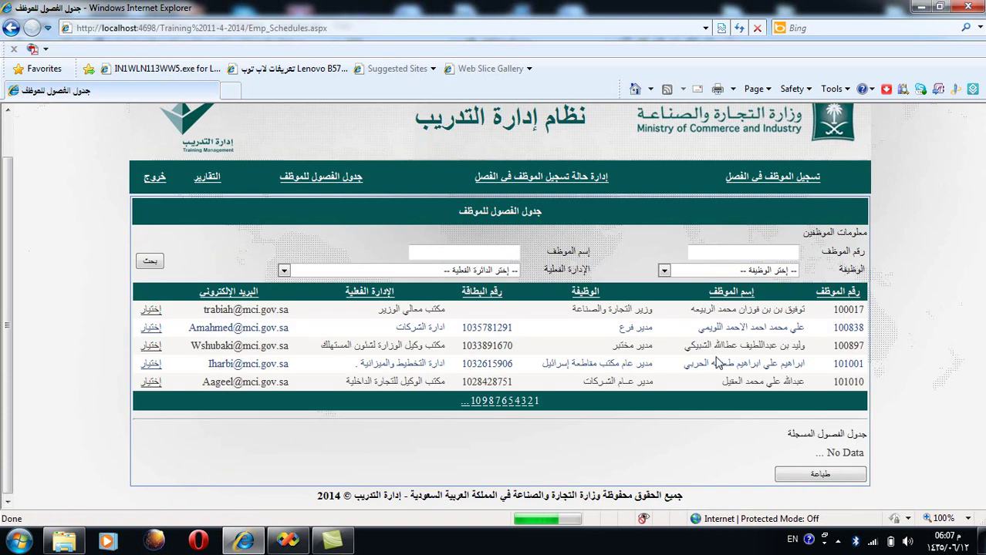
{"action": "double_click", "coordinate": [847, 381]}
{"action": "left_click_drag", "start_coordinate": [847, 381], "coordinate": [741, 251]}
{"action": "left_click", "coordinate": [149, 262]}
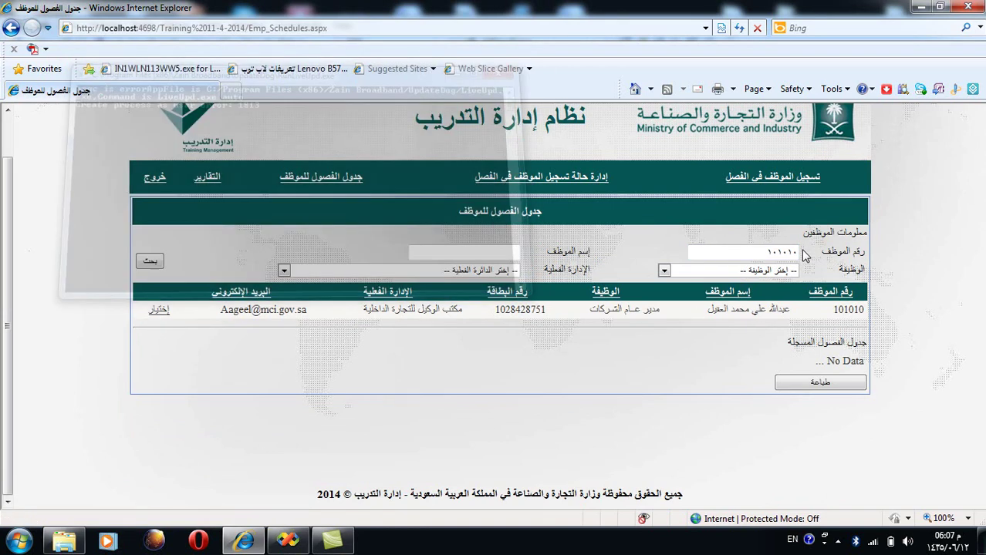
Step: Show the found employee's registered classes, including the Jeddah مهارات التعامل مع المراجعين class
{"action": "left_click", "coordinate": [157, 310]}
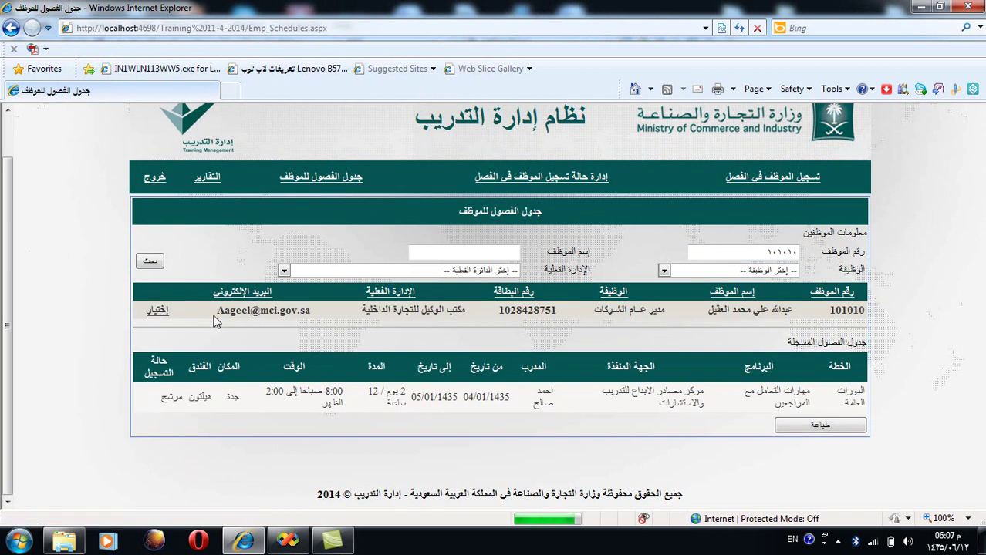
{"action": "triple_click", "coordinate": [855, 344]}
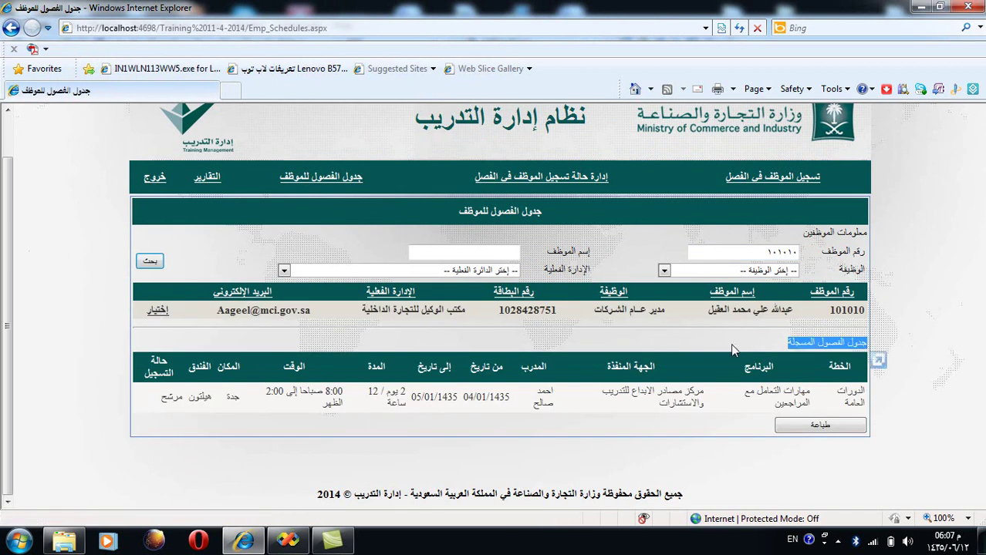
{"action": "left_click", "coordinate": [876, 356]}
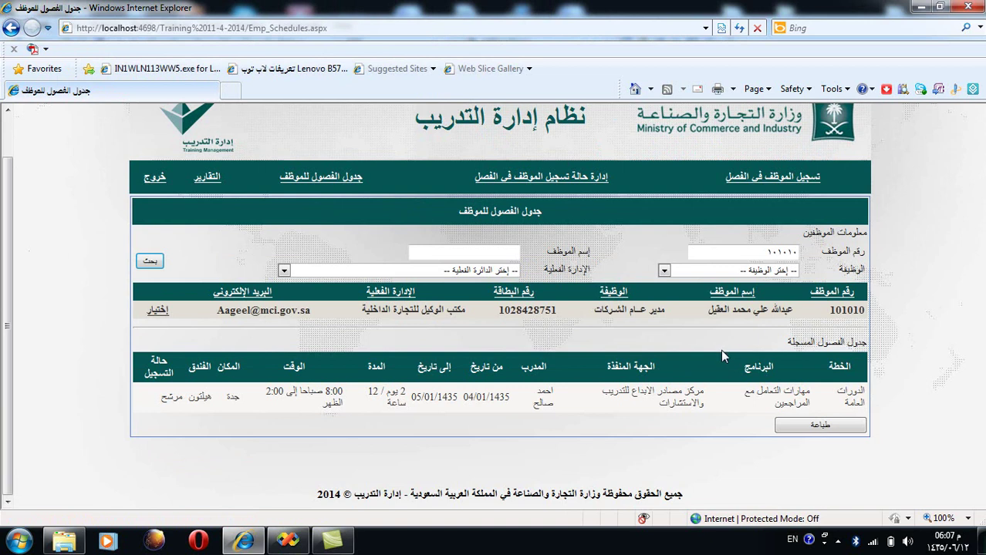
{"action": "scroll", "coordinate": [560, 386], "scroll_direction": "up", "scroll_amount": 1}
{"action": "scroll", "coordinate": [560, 386], "scroll_direction": "down", "scroll_amount": 1}
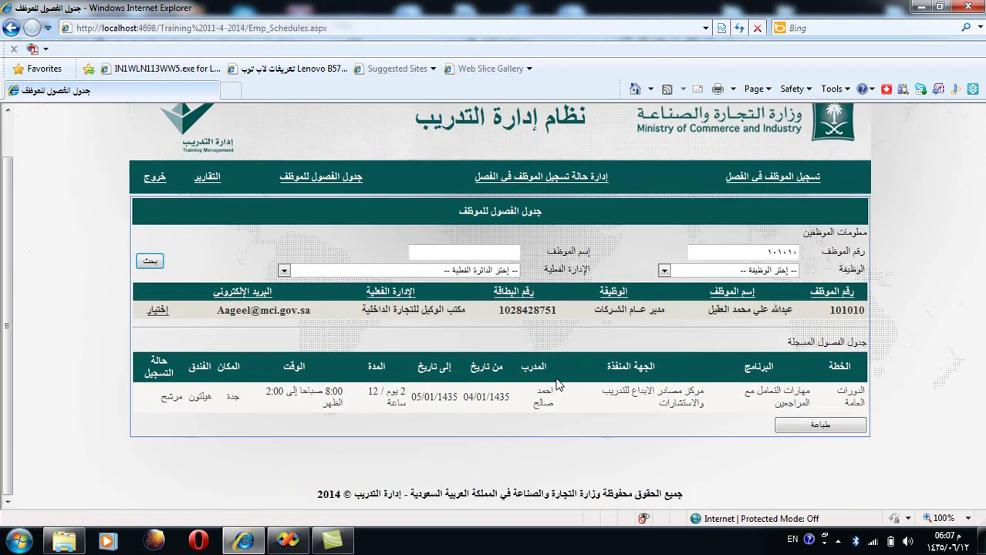
Step: Open and print the employee's class report, then go back to the schedule page
{"action": "left_click", "coordinate": [804, 431]}
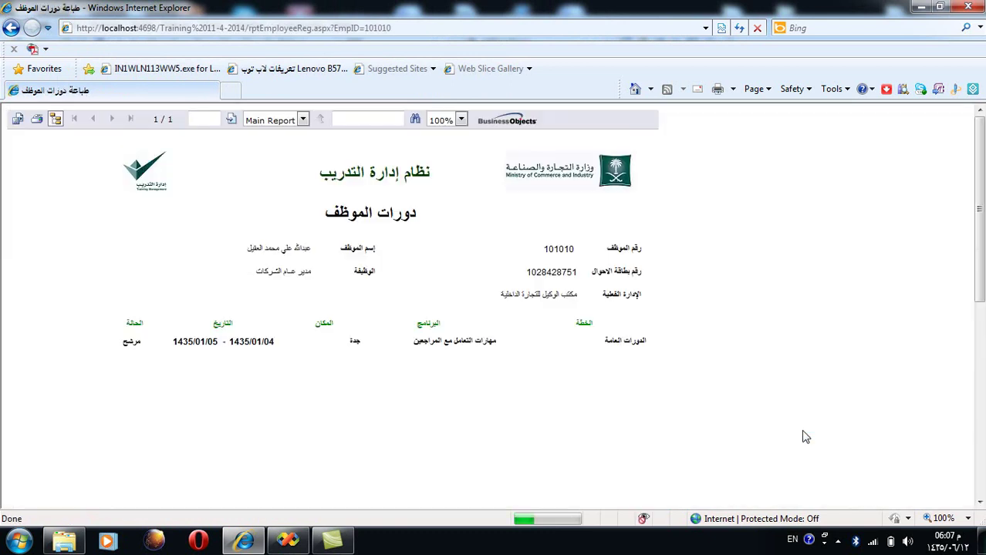
{"action": "left_click", "coordinate": [36, 120]}
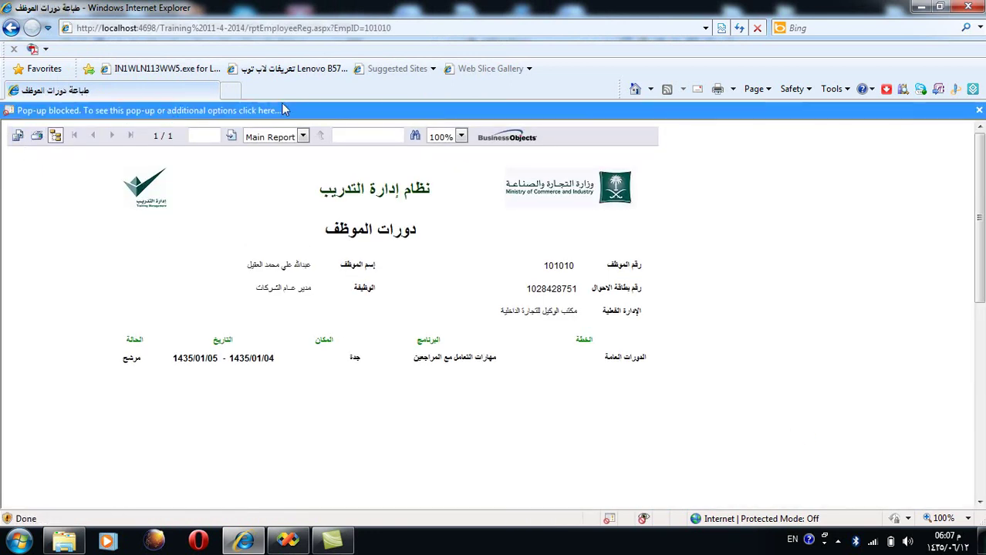
{"action": "left_click", "coordinate": [10, 28]}
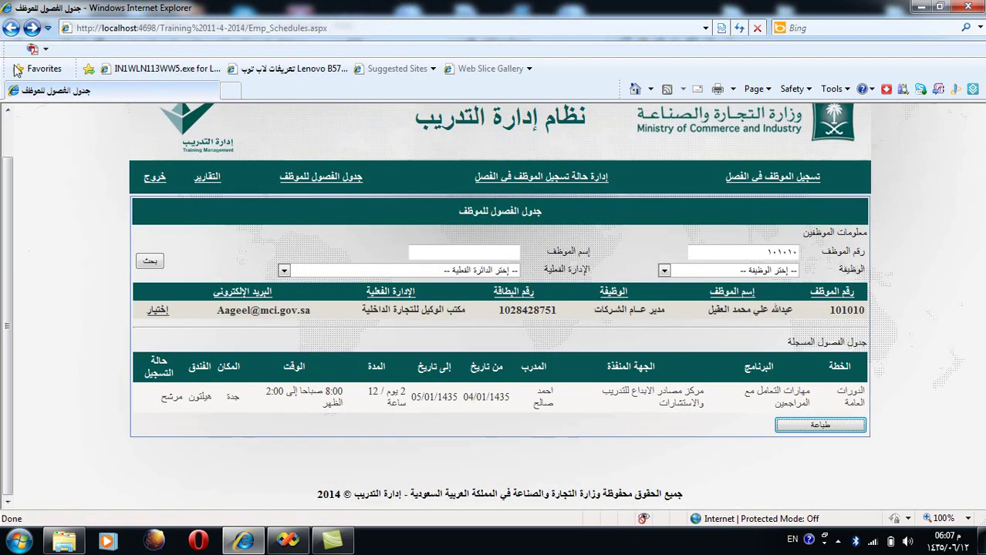
Step: From التقارير, open the جدول الفصول report and maximize its window
{"action": "left_click", "coordinate": [206, 177]}
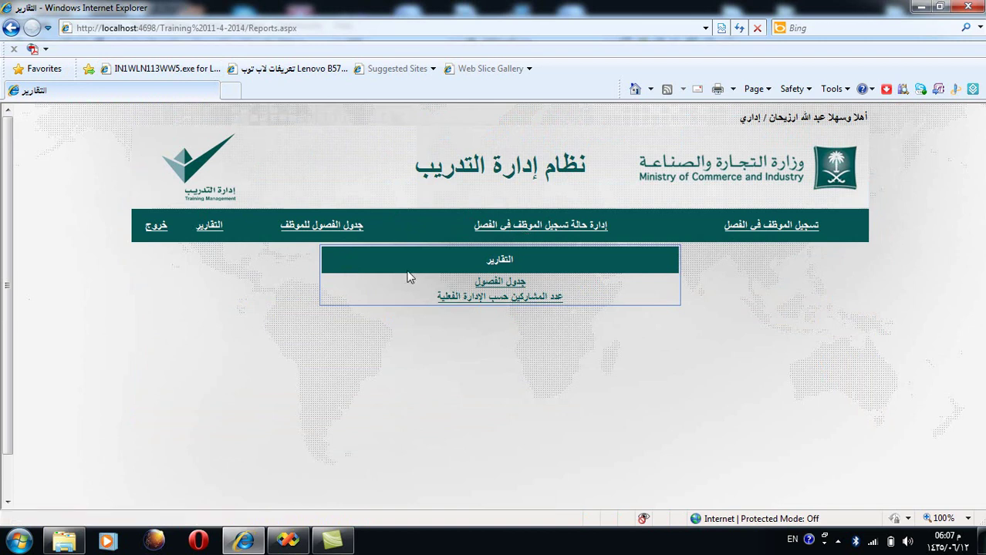
{"action": "left_click", "coordinate": [492, 284]}
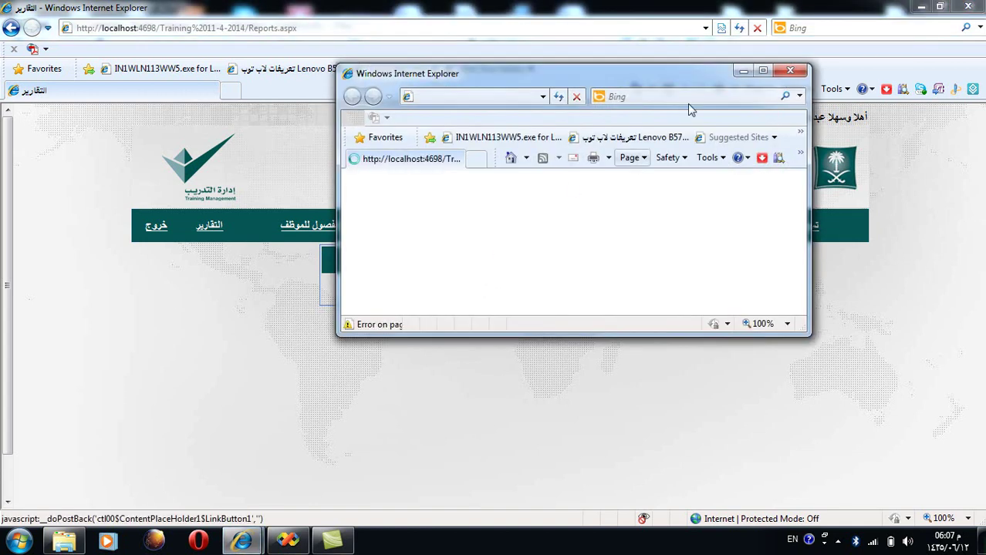
{"action": "left_click", "coordinate": [762, 71]}
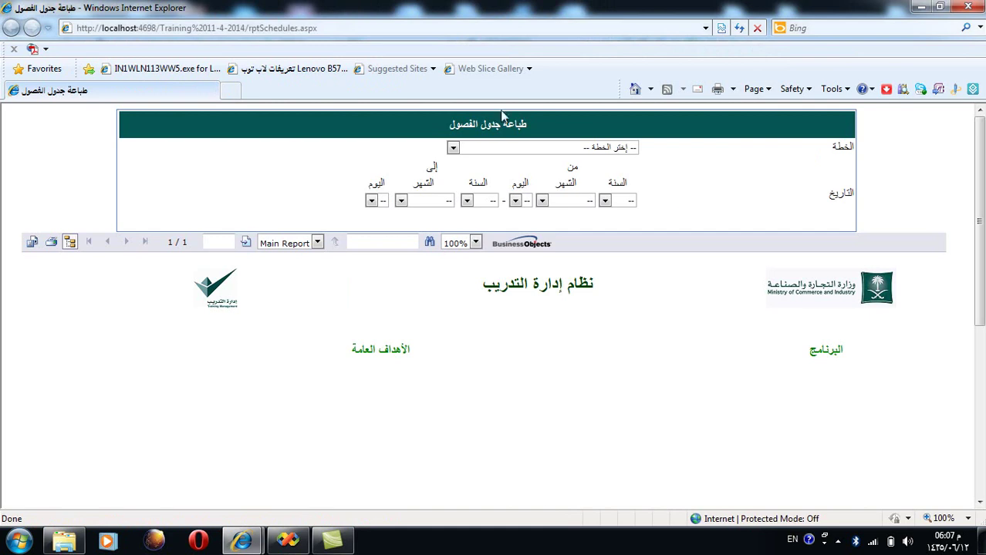
Step: Set the report to plan الدورات العامة, dated from 1 محرم 1435 to 1 صفر 1435
{"action": "left_click", "coordinate": [485, 147]}
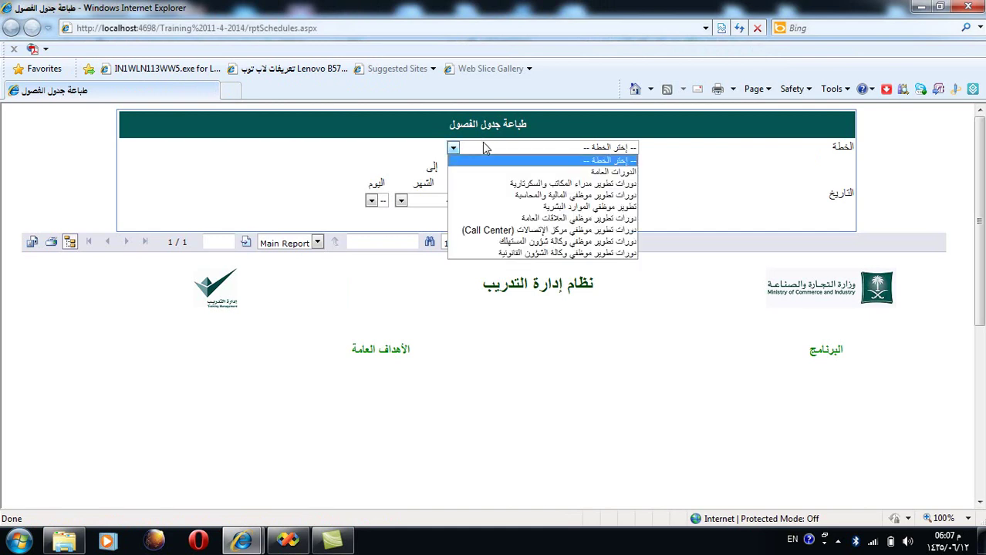
{"action": "left_click", "coordinate": [511, 172]}
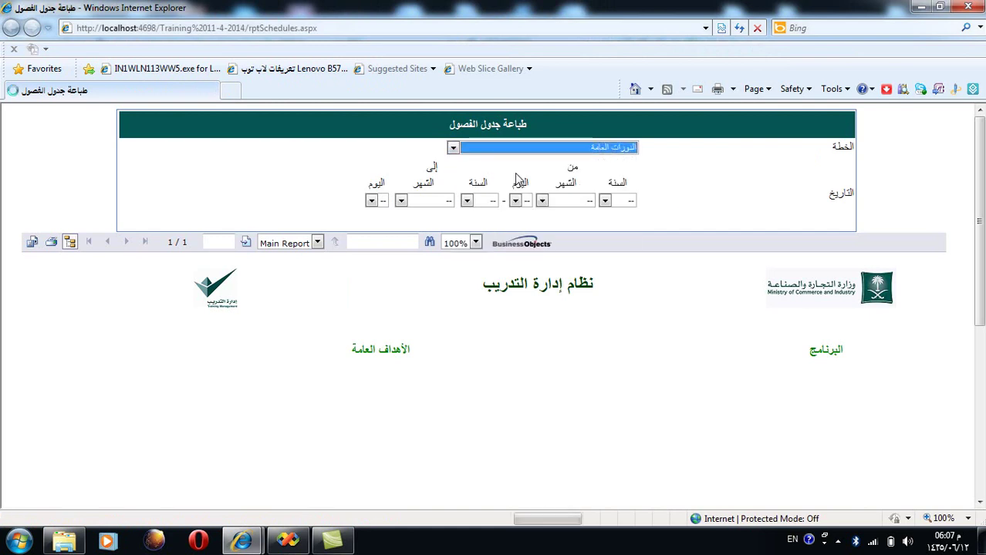
{"action": "left_click", "coordinate": [627, 202]}
{"action": "left_click", "coordinate": [625, 224]}
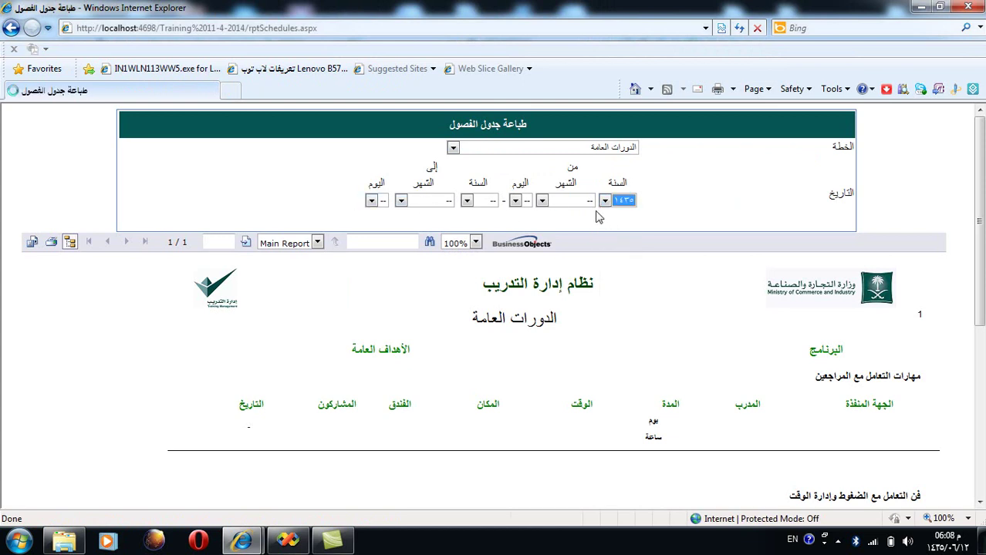
{"action": "left_click", "coordinate": [582, 202]}
{"action": "left_click", "coordinate": [584, 225]}
{"action": "left_click", "coordinate": [512, 201]}
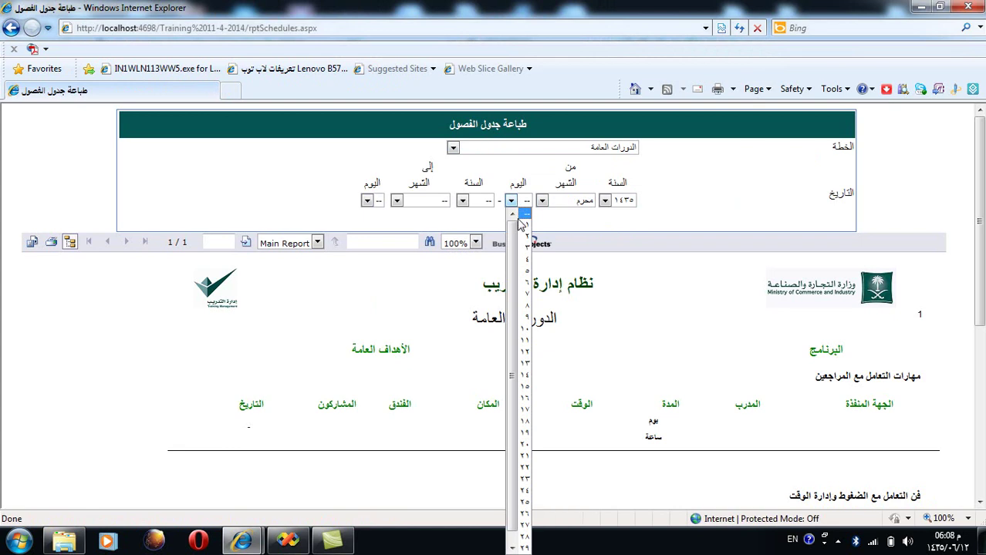
{"action": "left_click", "coordinate": [526, 224]}
{"action": "left_click", "coordinate": [478, 200]}
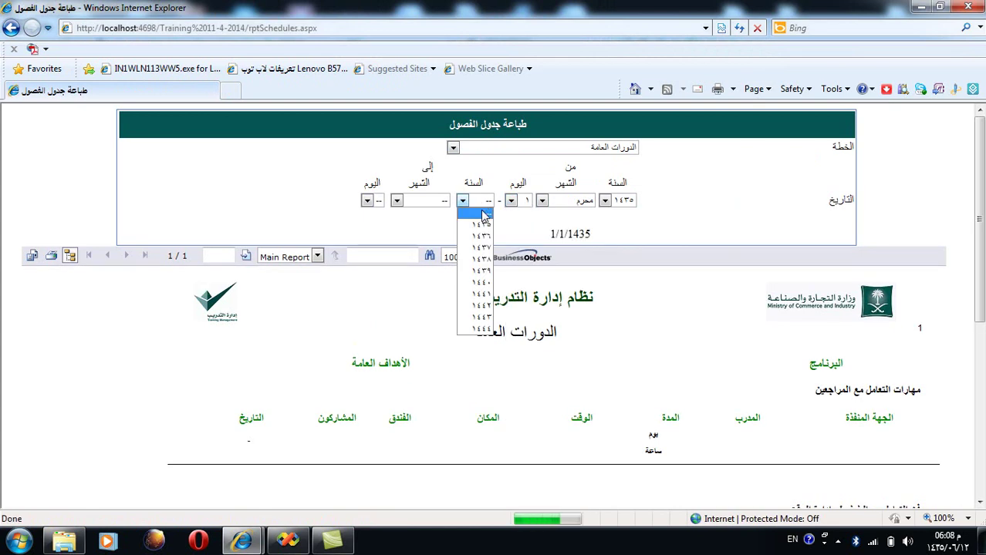
{"action": "left_click", "coordinate": [481, 225]}
{"action": "left_click", "coordinate": [440, 202]}
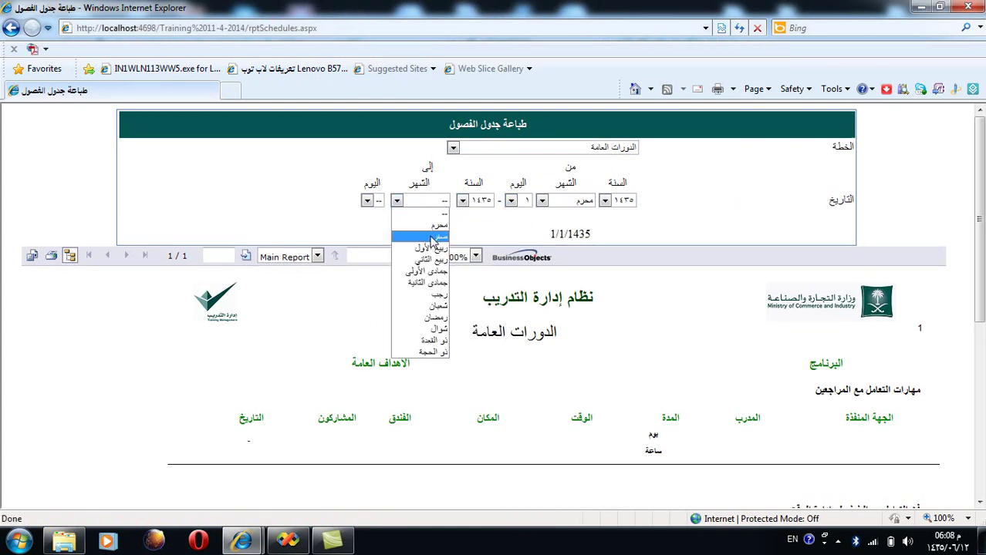
{"action": "left_click", "coordinate": [420, 236]}
{"action": "left_click", "coordinate": [378, 204]}
{"action": "left_click", "coordinate": [369, 225]}
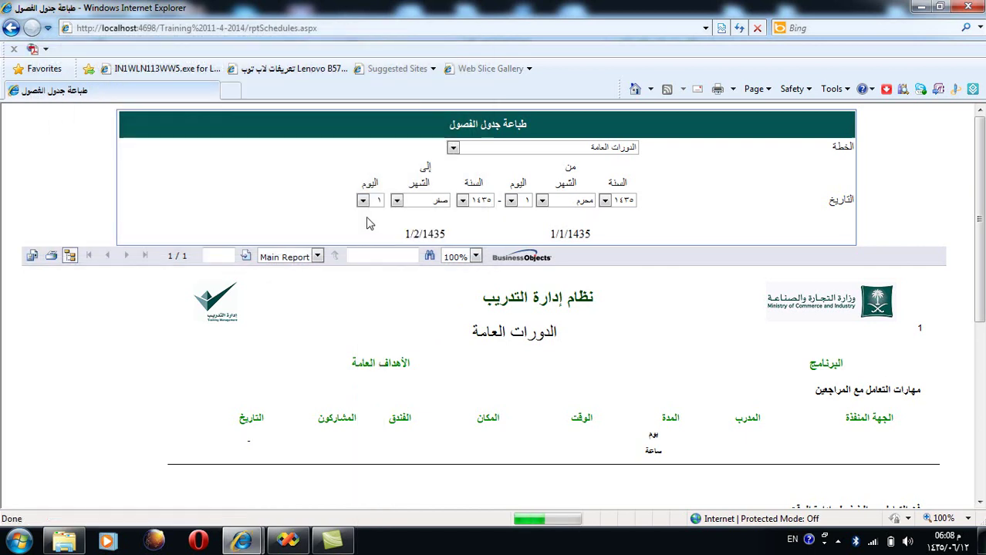
{"action": "left_click", "coordinate": [363, 200]}
Step: Try the office managers' courses plan, return to الدورات العامة, review, then go back to reports
{"action": "left_click", "coordinate": [542, 148]}
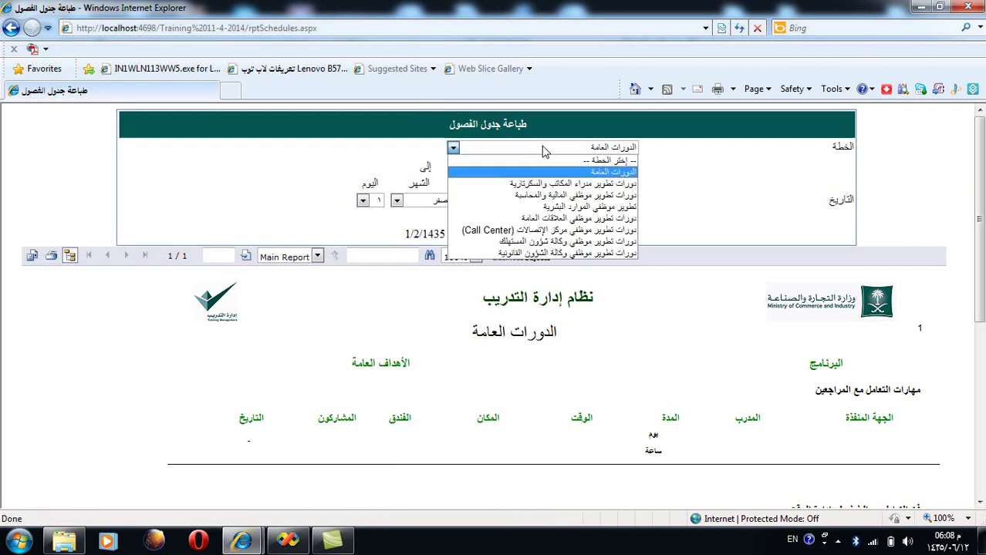
{"action": "left_click", "coordinate": [572, 184]}
{"action": "left_click", "coordinate": [613, 148]}
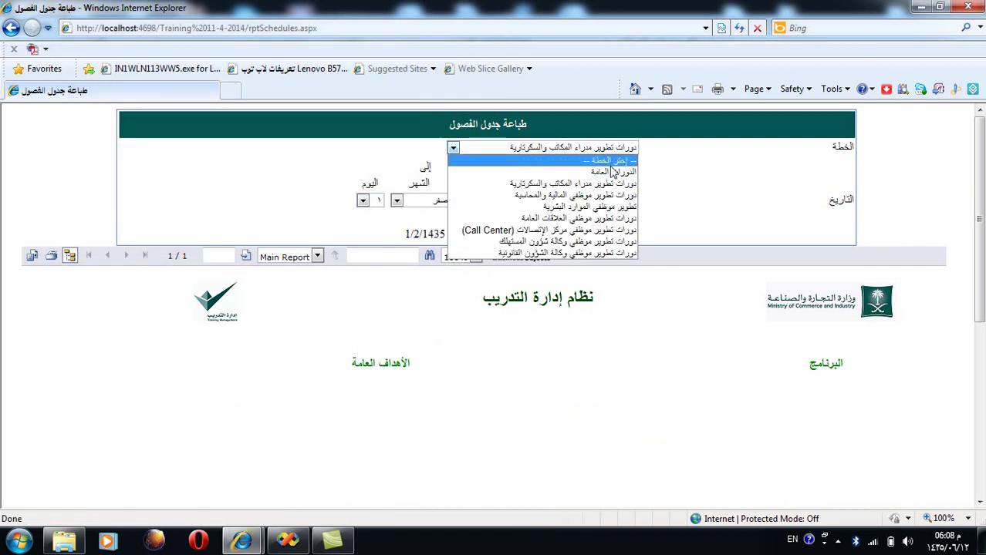
{"action": "left_click", "coordinate": [607, 172]}
{"action": "scroll", "coordinate": [601, 189], "scroll_direction": "down", "scroll_amount": 5}
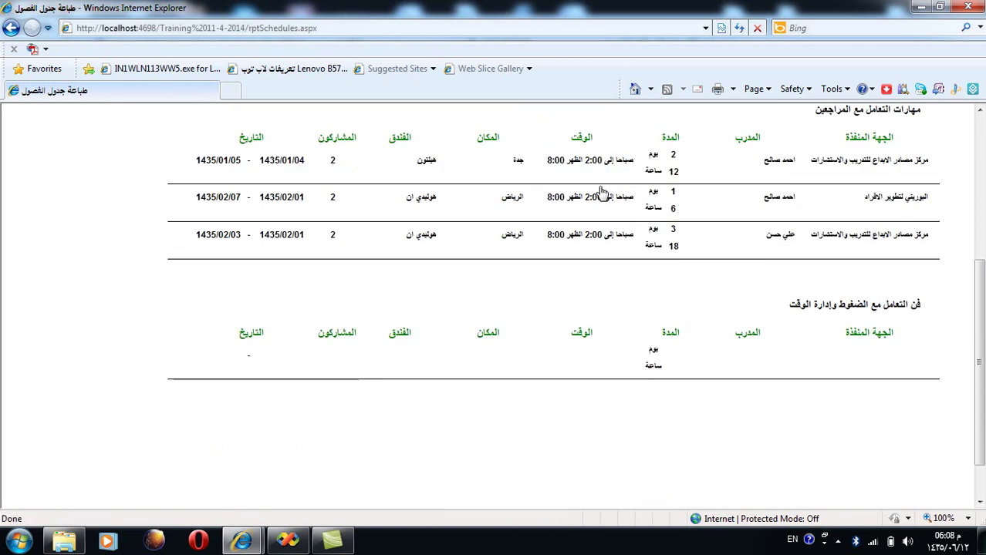
{"action": "scroll", "coordinate": [596, 198], "scroll_direction": "up", "scroll_amount": 5}
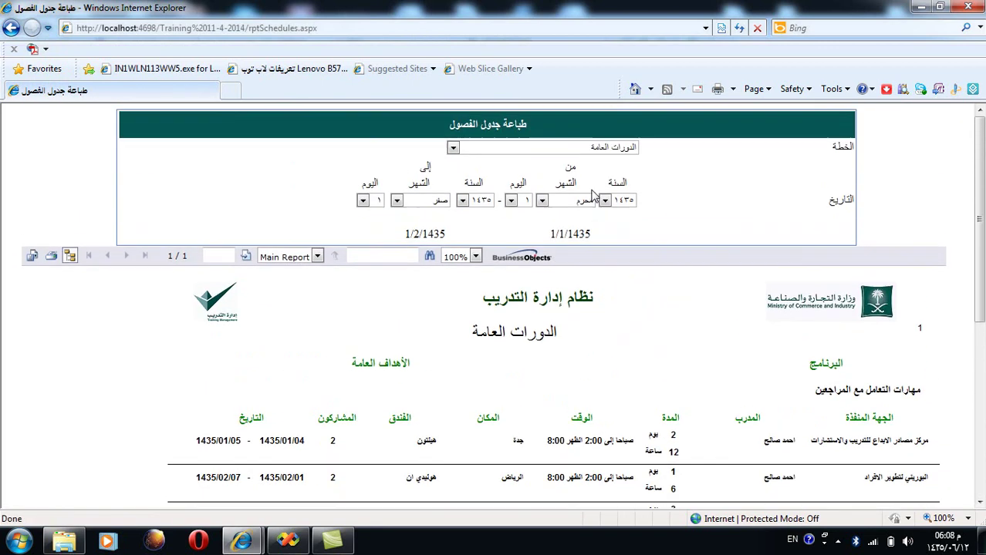
{"action": "scroll", "coordinate": [594, 197], "scroll_direction": "down", "scroll_amount": 5}
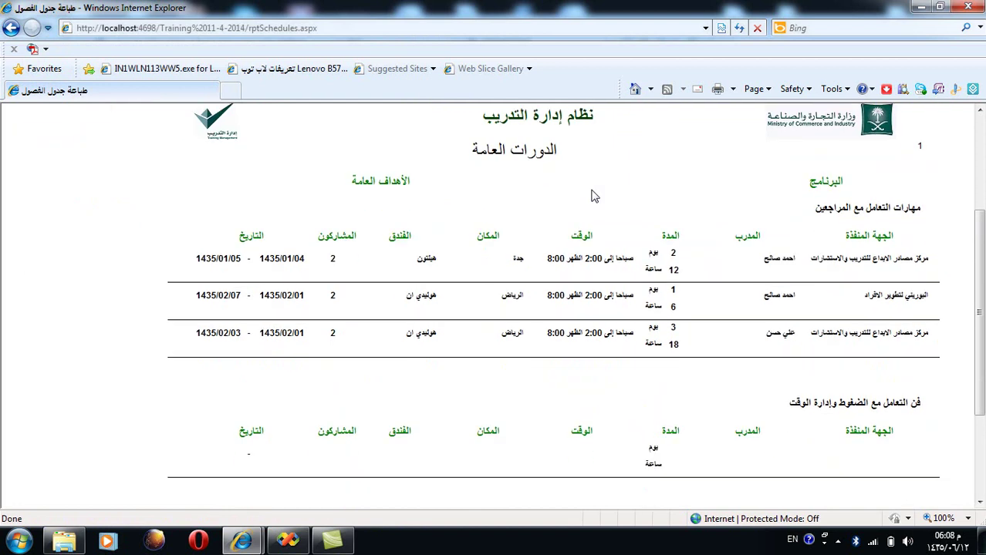
{"action": "scroll", "coordinate": [594, 197], "scroll_direction": "up", "scroll_amount": 5}
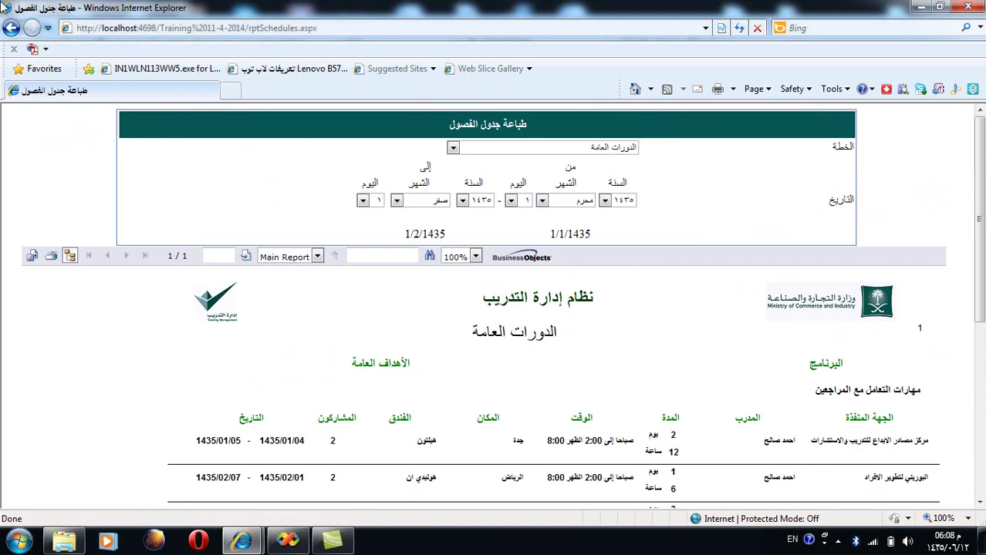
{"action": "left_click", "coordinate": [11, 28]}
{"action": "left_click", "coordinate": [11, 27]}
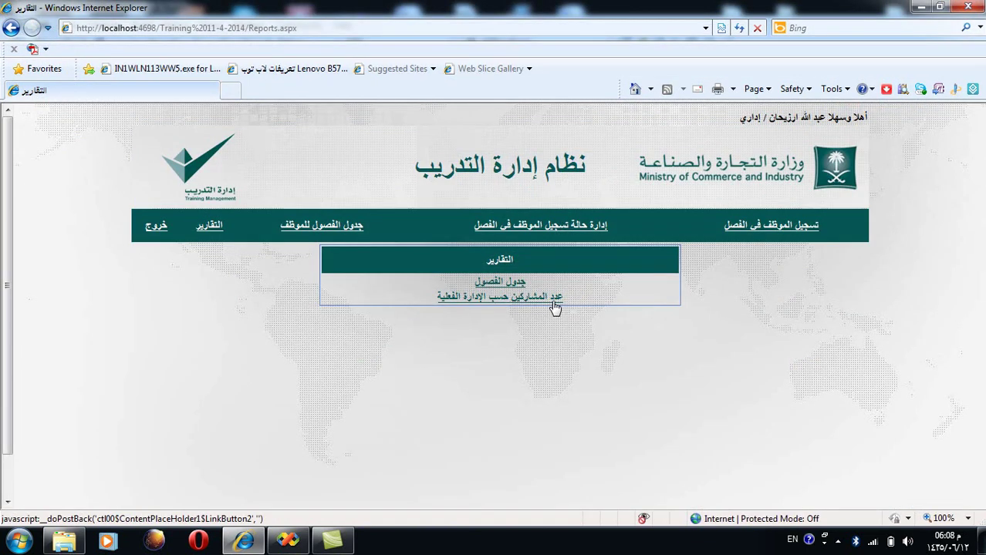
Step: Open the participants-by-actual-department report maximized, try status متغيب, then settle on مقبول
{"action": "left_click", "coordinate": [555, 304]}
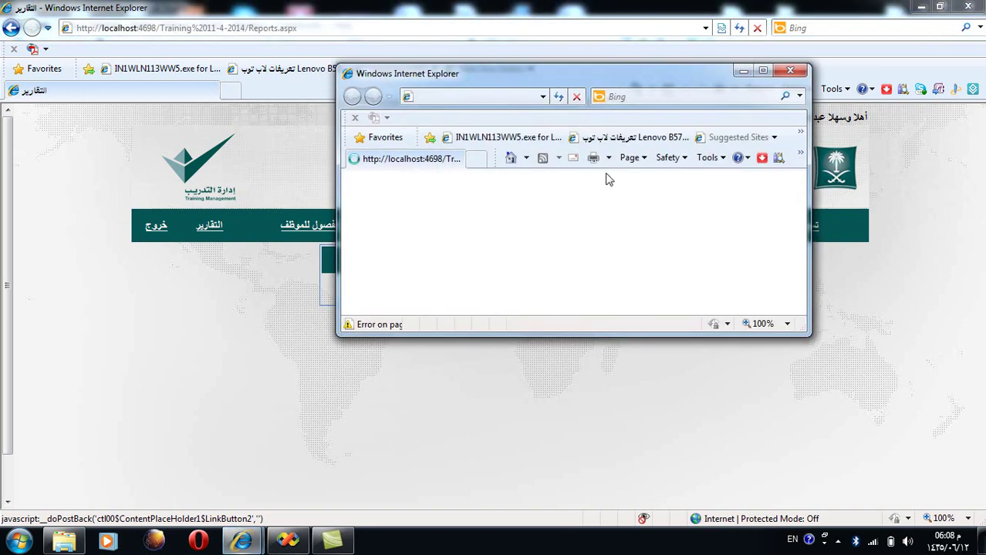
{"action": "left_click", "coordinate": [763, 70]}
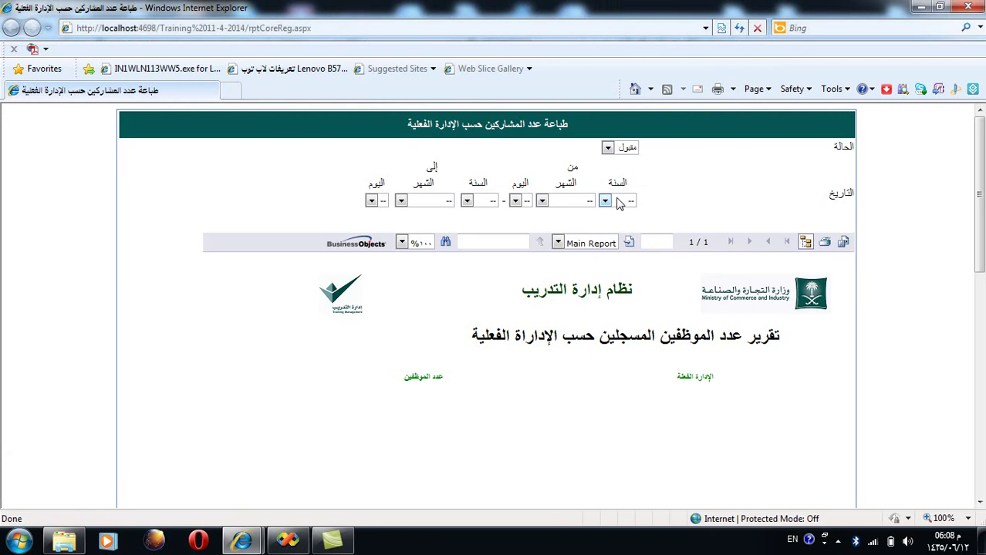
{"action": "left_click", "coordinate": [630, 148]}
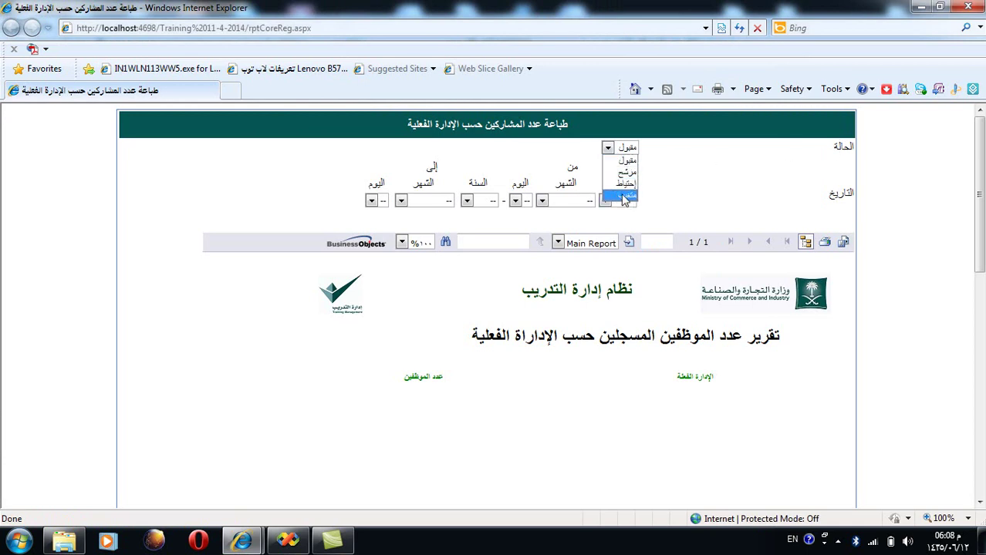
{"action": "left_click", "coordinate": [625, 196]}
{"action": "left_click", "coordinate": [623, 154]}
{"action": "left_click", "coordinate": [673, 167]}
{"action": "left_click", "coordinate": [608, 149]}
{"action": "left_click", "coordinate": [628, 162]}
{"action": "left_click", "coordinate": [622, 149]}
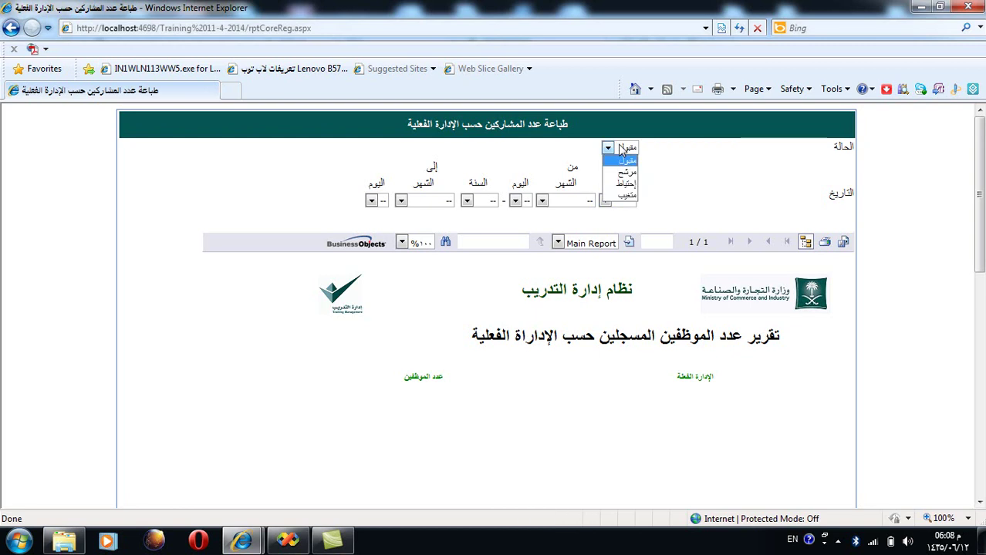
{"action": "left_click", "coordinate": [686, 158]}
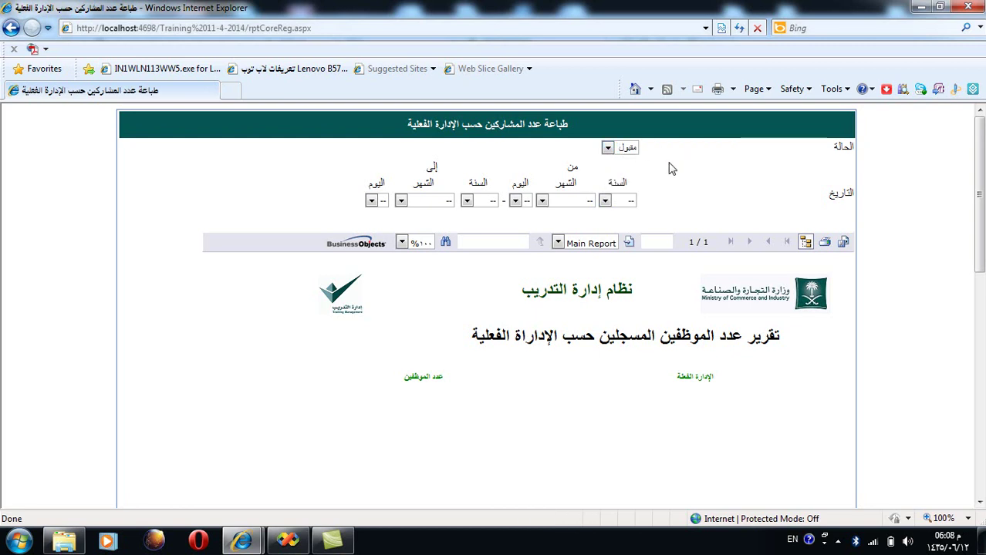